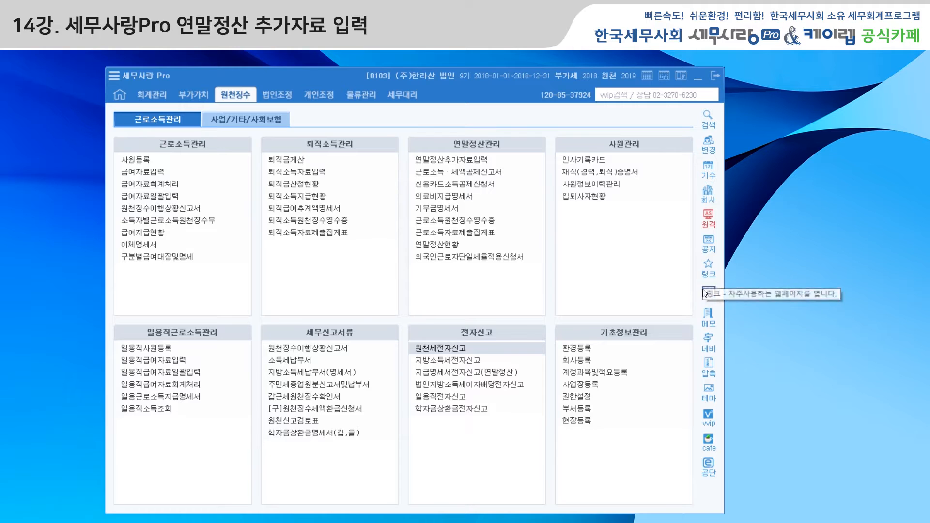
- Review the 근로소득연말정산 process map in 뉴젠네비 and close it
{"action": "left_click", "coordinate": [709, 343]}
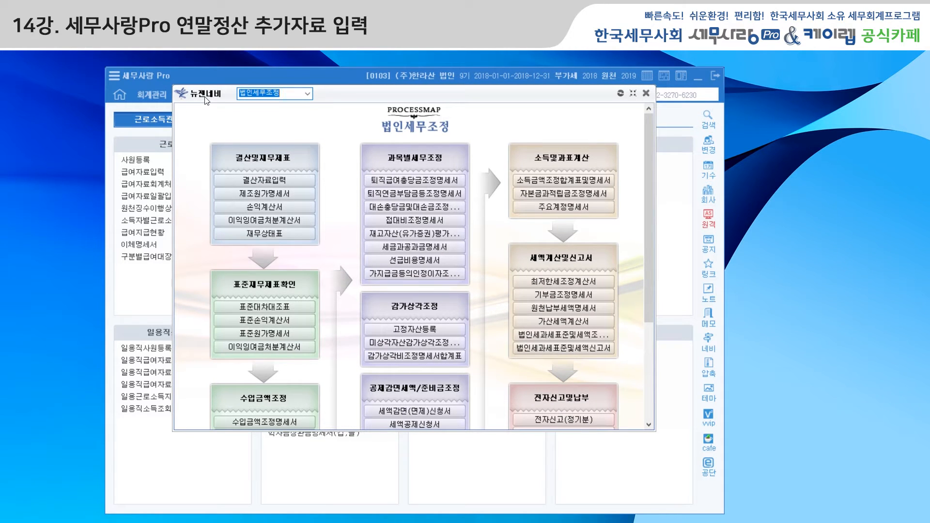
{"action": "left_click", "coordinate": [309, 94]}
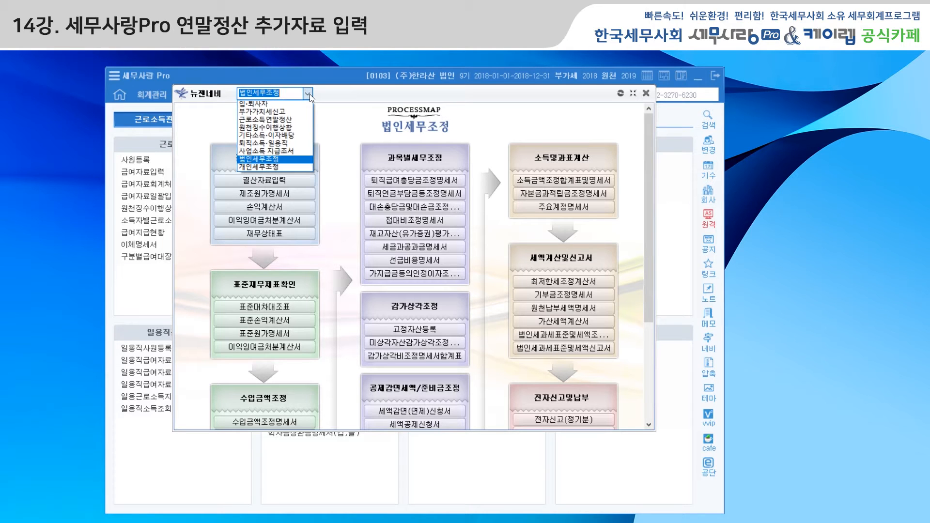
{"action": "left_click", "coordinate": [303, 120]}
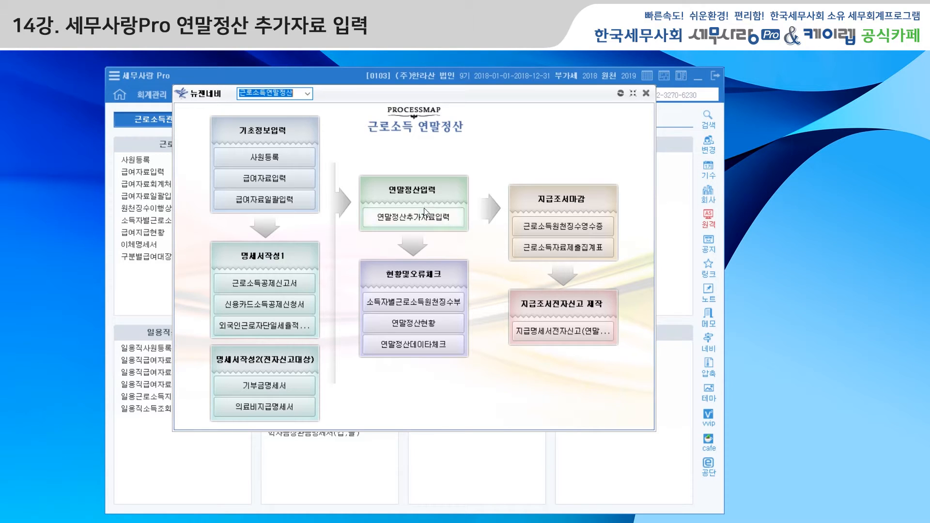
{"action": "left_click", "coordinate": [646, 93]}
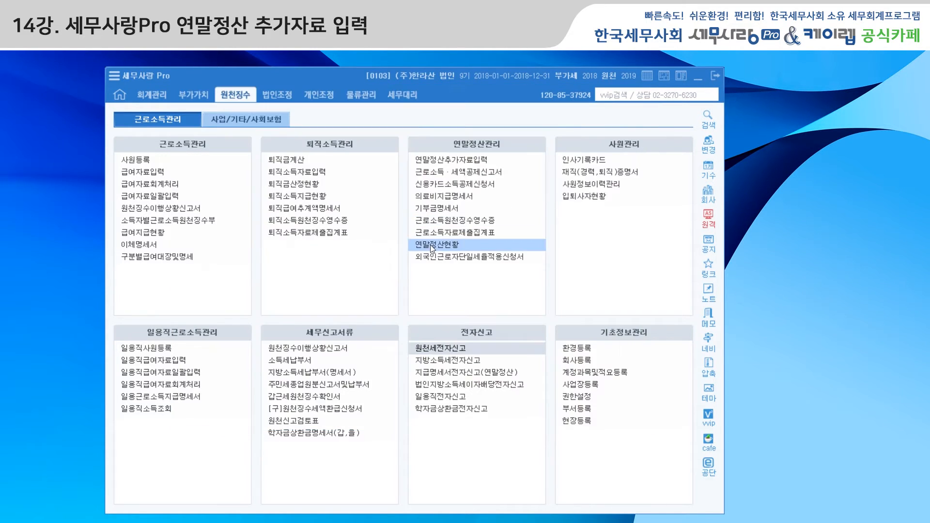
{"action": "left_click", "coordinate": [461, 159]}
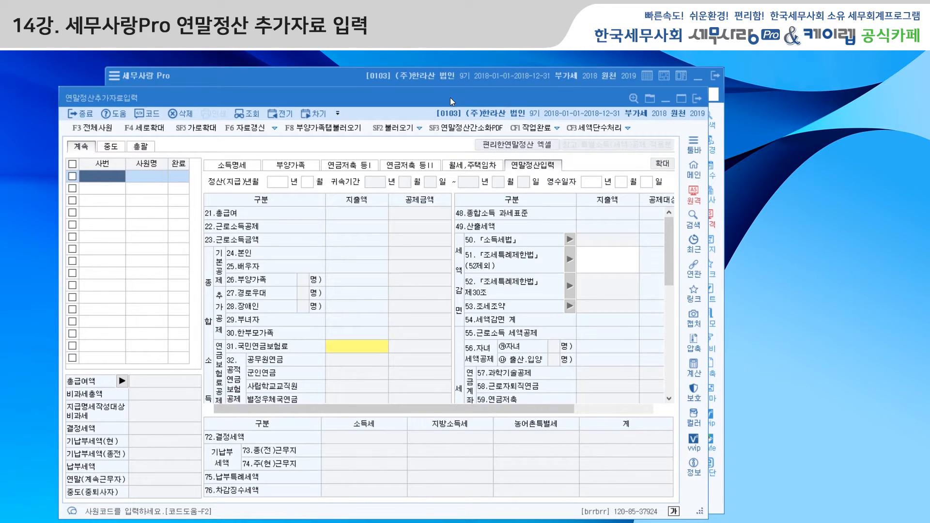
{"action": "left_click_drag", "start_coordinate": [449, 97], "coordinate": [451, 76]}
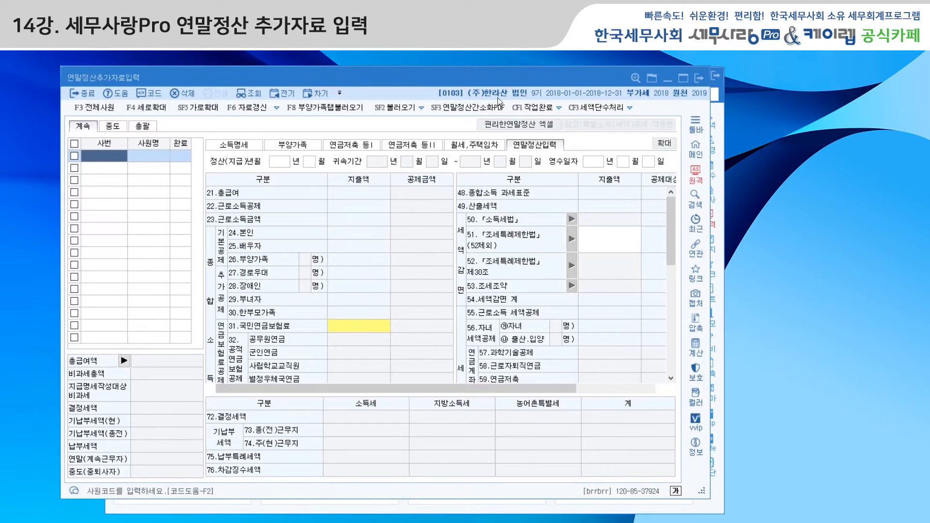
{"action": "left_click", "coordinate": [700, 77]}
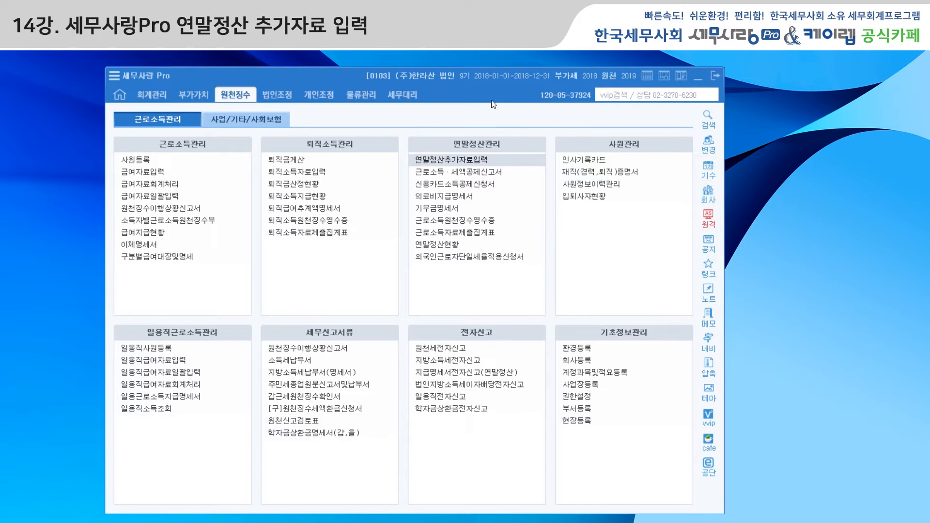
- Change the 원천 작업년도 to 2018 and open 연말정산추가자료입력 for year-end settlement data entry
{"action": "left_click", "coordinate": [622, 79]}
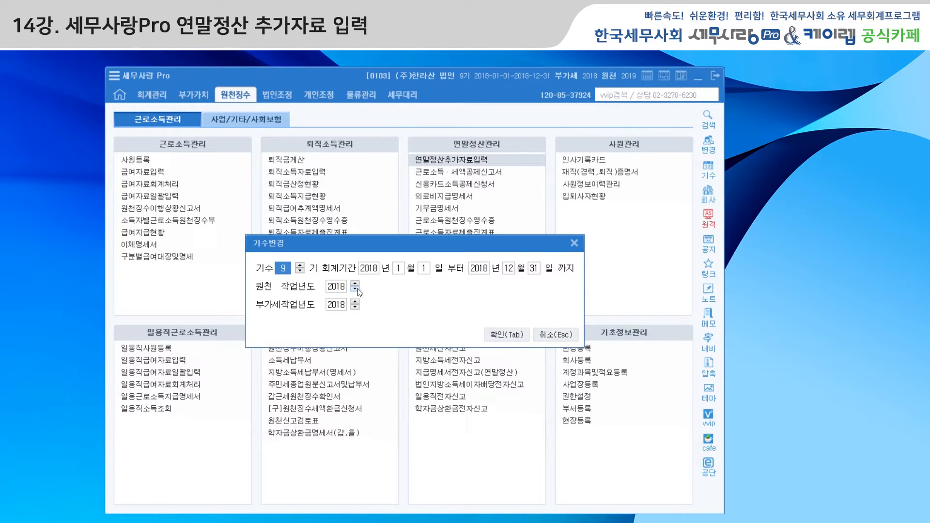
{"action": "left_click", "coordinate": [504, 336]}
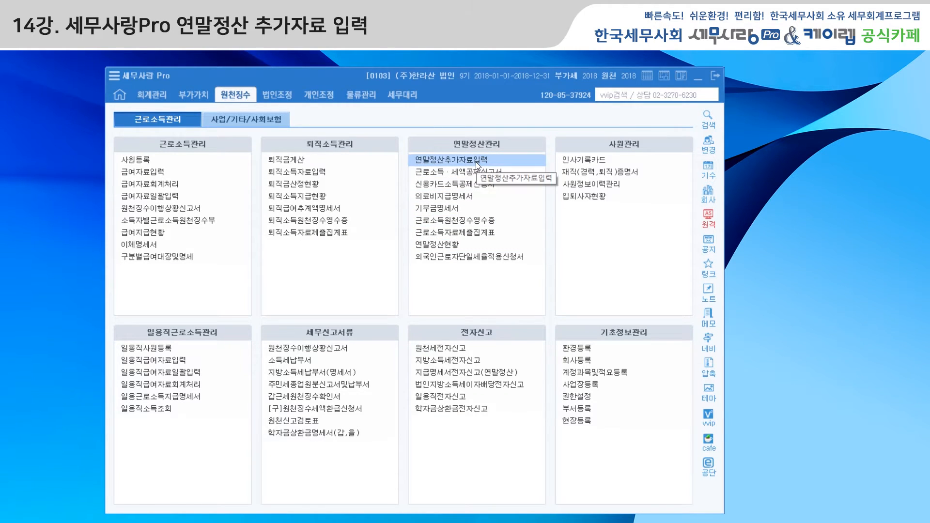
{"action": "left_click", "coordinate": [476, 162]}
{"action": "left_click_drag", "start_coordinate": [390, 82], "coordinate": [384, 63]}
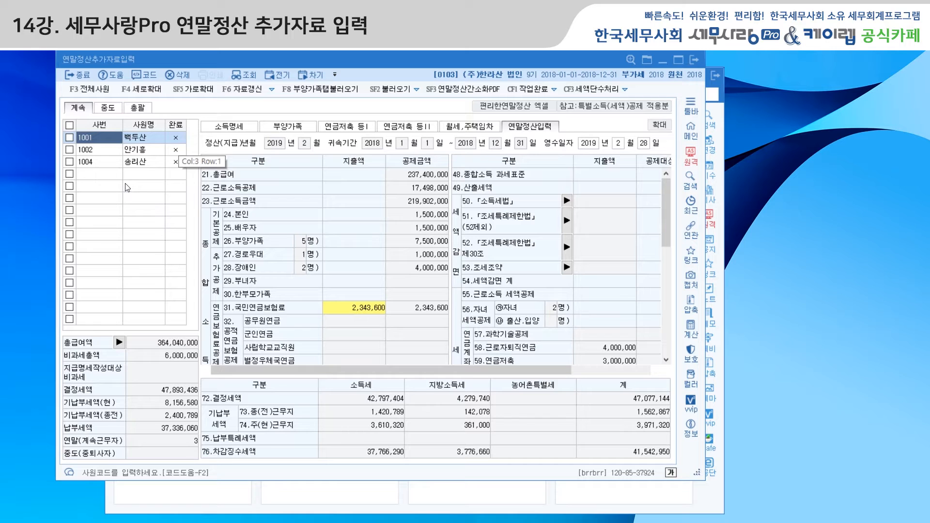
- Compare the employee lists for 계속, 중도 and 총괄 workers
{"action": "left_click", "coordinate": [116, 108]}
{"action": "left_click", "coordinate": [138, 108]}
{"action": "left_click", "coordinate": [85, 108]}
{"action": "left_click", "coordinate": [107, 108]}
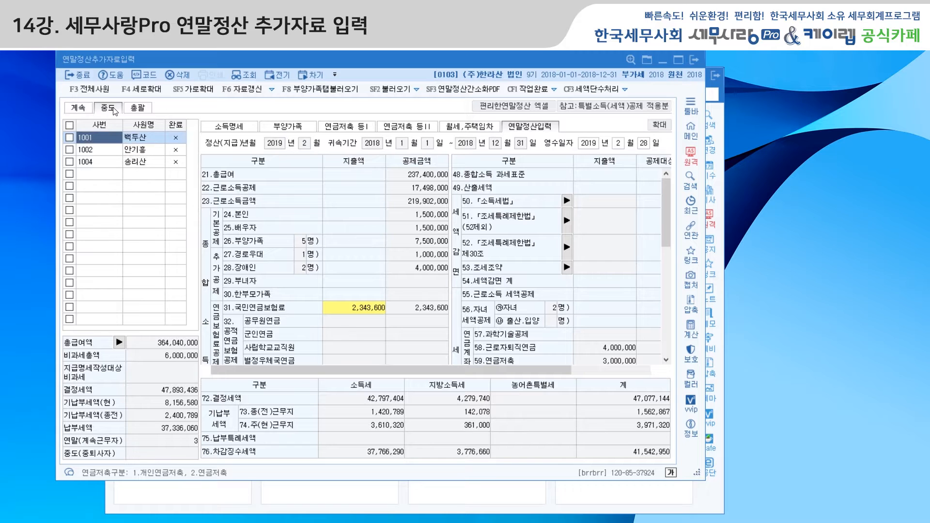
{"action": "left_click", "coordinate": [147, 109]}
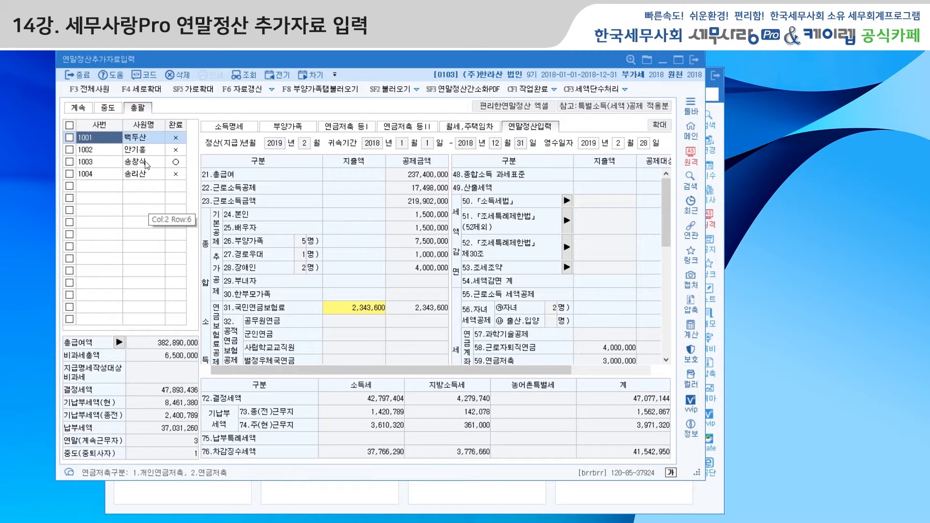
- Show the 계속 employees and load all continuing workers into the list
{"action": "left_click", "coordinate": [79, 111]}
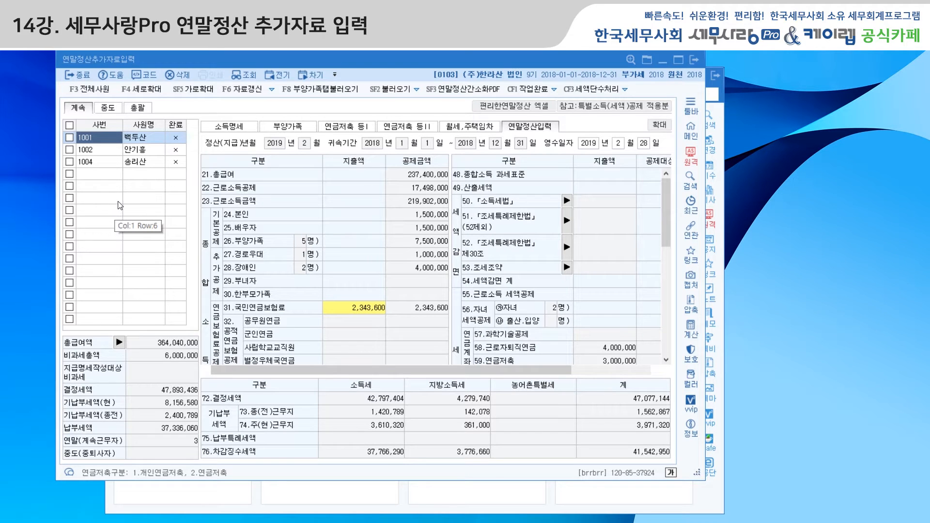
{"action": "left_click", "coordinate": [90, 91]}
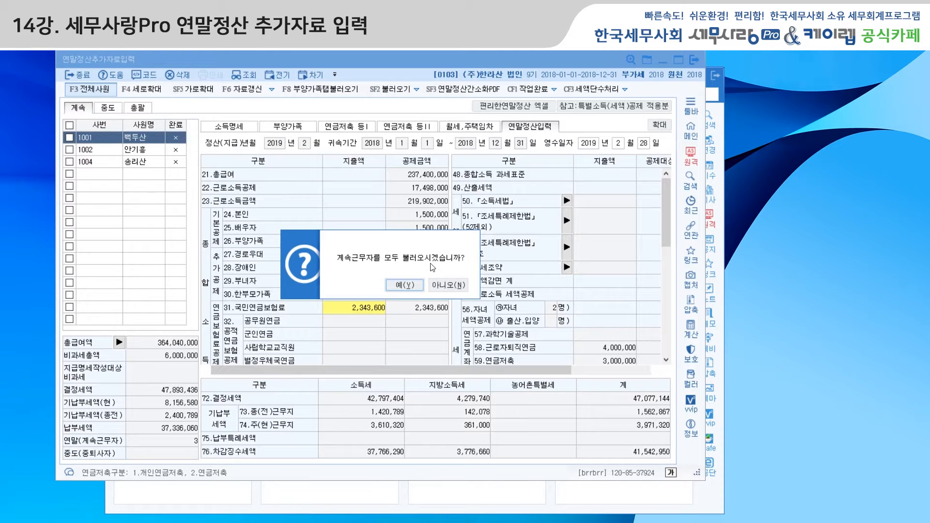
{"action": "left_click", "coordinate": [417, 287]}
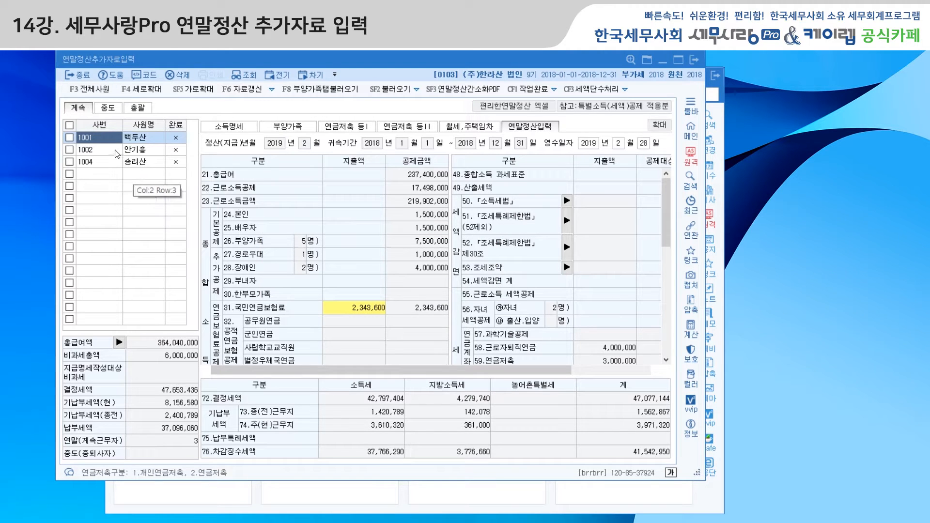
- Look through employee 1001's settlement sections, from 소득명세 and 부양가족 to 연말정산입력, ending back at 소득명세
{"action": "left_click", "coordinate": [243, 129]}
{"action": "left_click", "coordinate": [289, 127]}
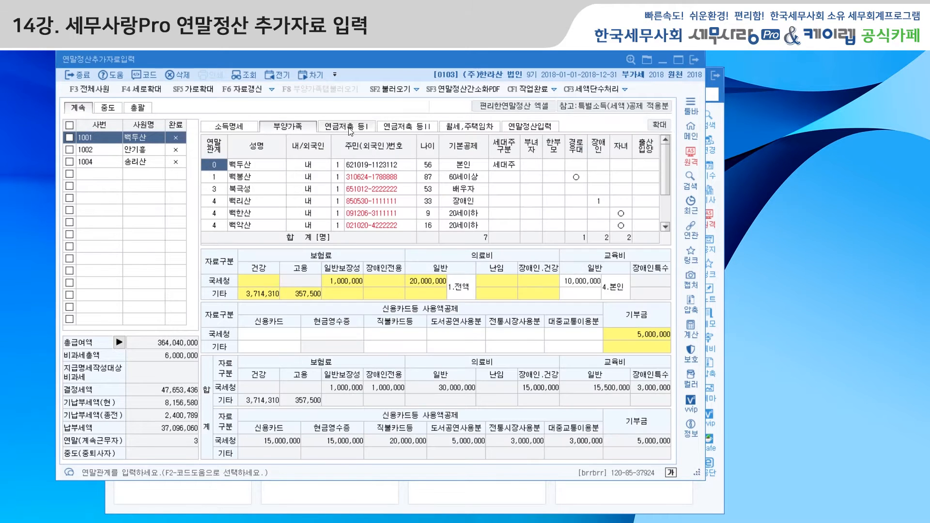
{"action": "left_click", "coordinate": [350, 128]}
{"action": "left_click", "coordinate": [408, 129]}
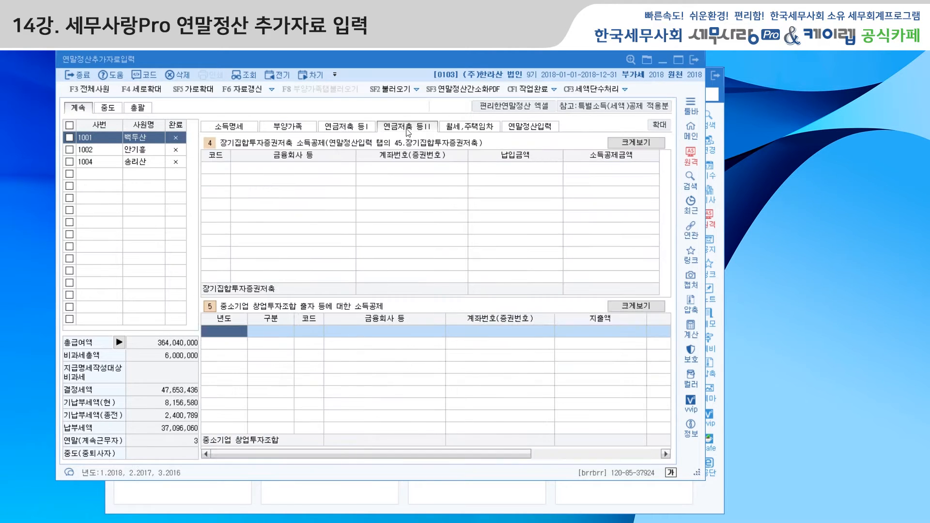
{"action": "left_click", "coordinate": [467, 129]}
{"action": "left_click", "coordinate": [536, 128]}
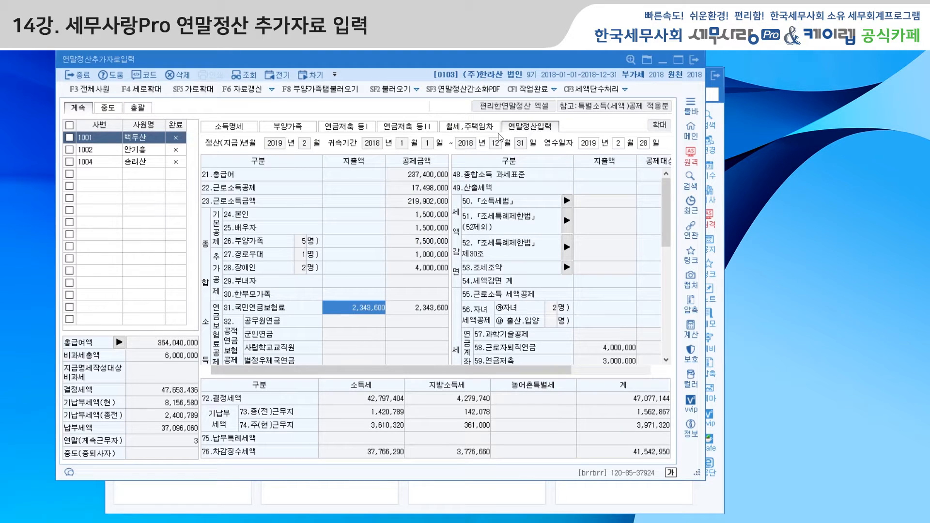
{"action": "left_click", "coordinate": [234, 129]}
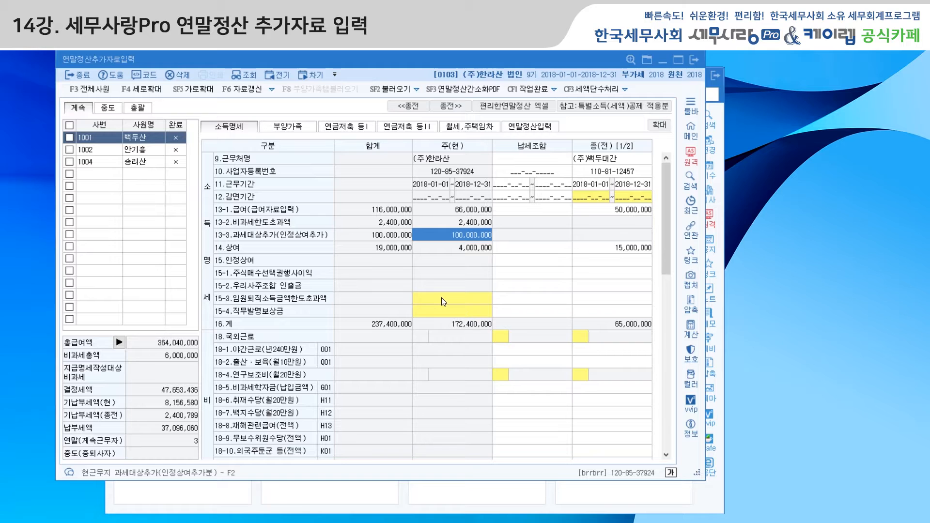
{"action": "double_click", "coordinate": [466, 237]}
{"action": "left_click", "coordinate": [442, 262]}
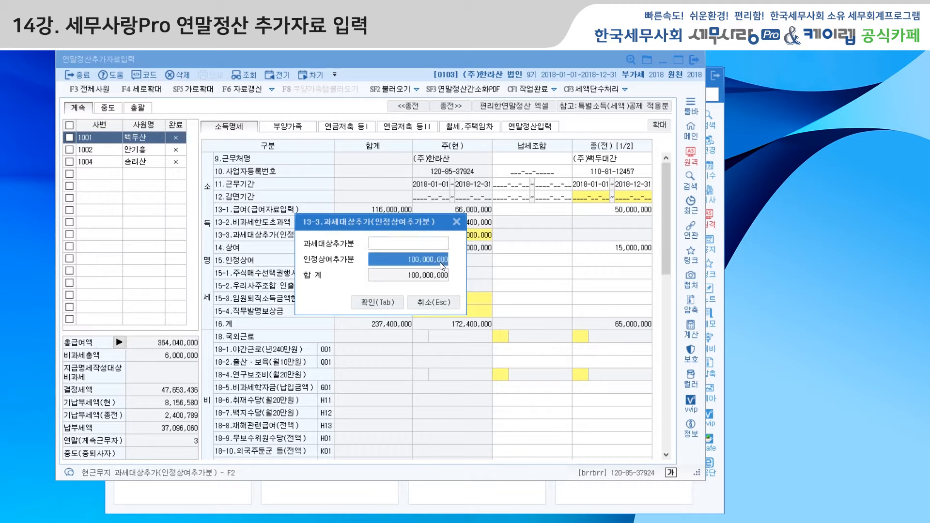
{"action": "key", "text": "Delete"}
{"action": "key", "text": "Up"}
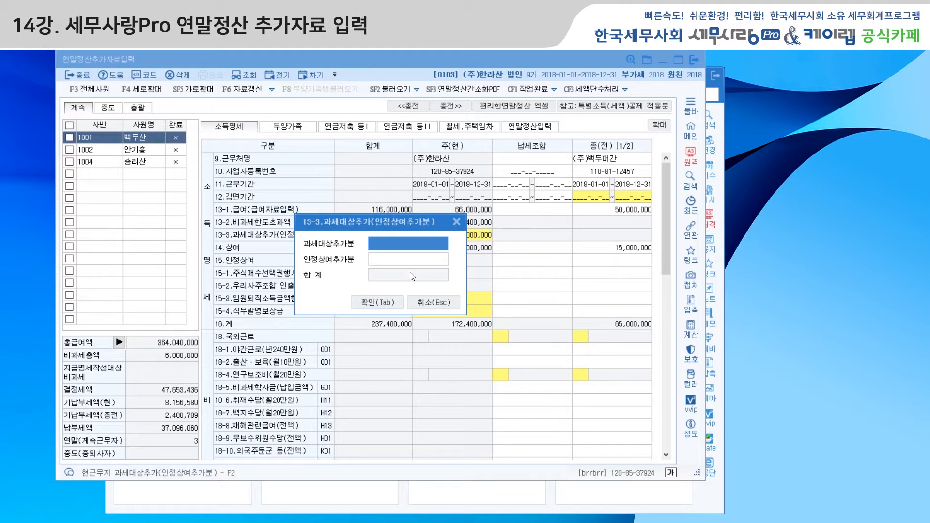
{"action": "left_click", "coordinate": [456, 222]}
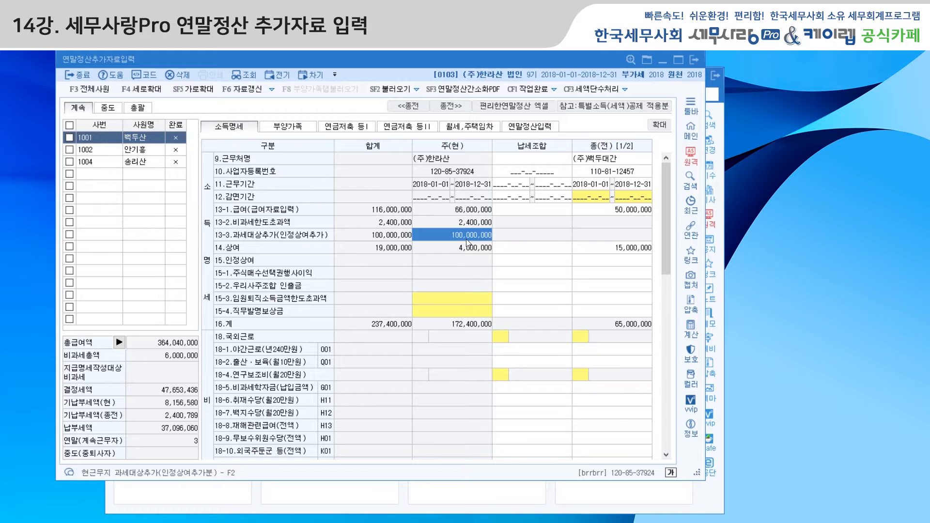
- Clear the 인정상여추가분 amount of item 13-3 in the 주(현) column of employee 1001's 소득명세
{"action": "left_click", "coordinate": [468, 235]}
{"action": "left_click", "coordinate": [415, 264]}
{"action": "key", "text": "Delete"}
{"action": "left_click", "coordinate": [391, 301]}
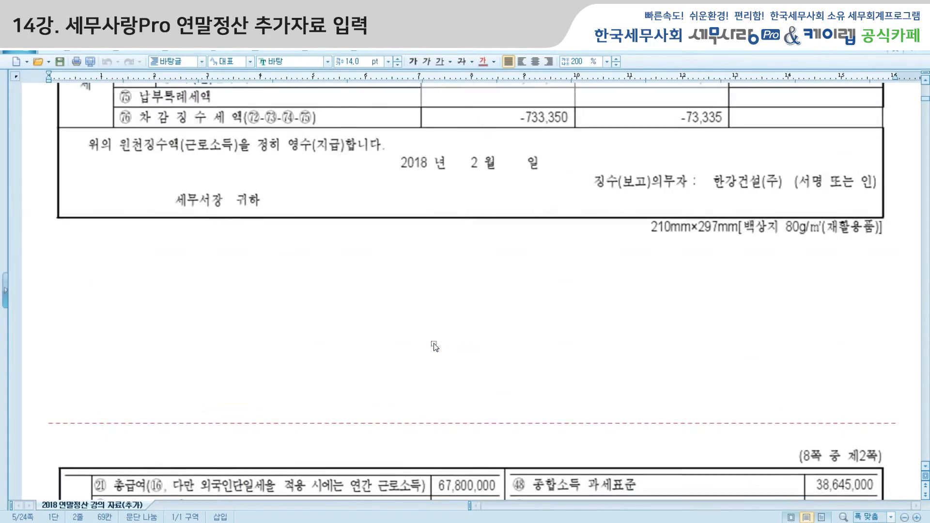
- Examine the highlighted 근무처별 소득명세 section of the withholding receipt in the Hangul document against the program's 소득명세
{"action": "scroll", "coordinate": [434, 346], "scroll_direction": "up", "scroll_amount": 15}
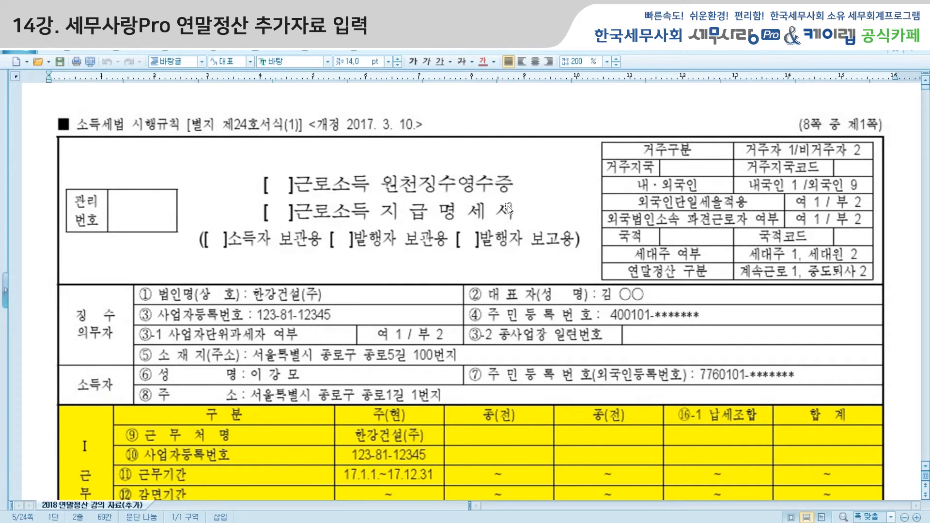
{"action": "scroll", "coordinate": [508, 209], "scroll_direction": "down", "scroll_amount": 5}
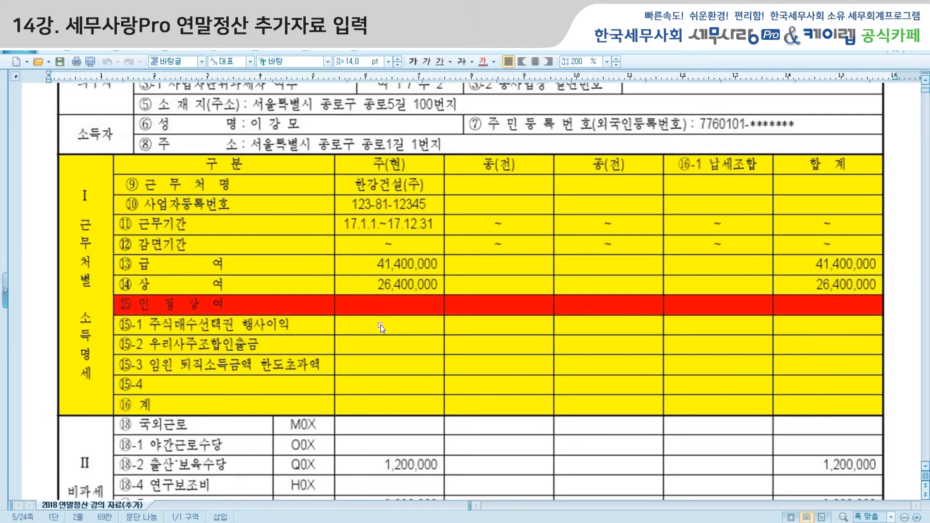
{"action": "left_click", "coordinate": [397, 522]}
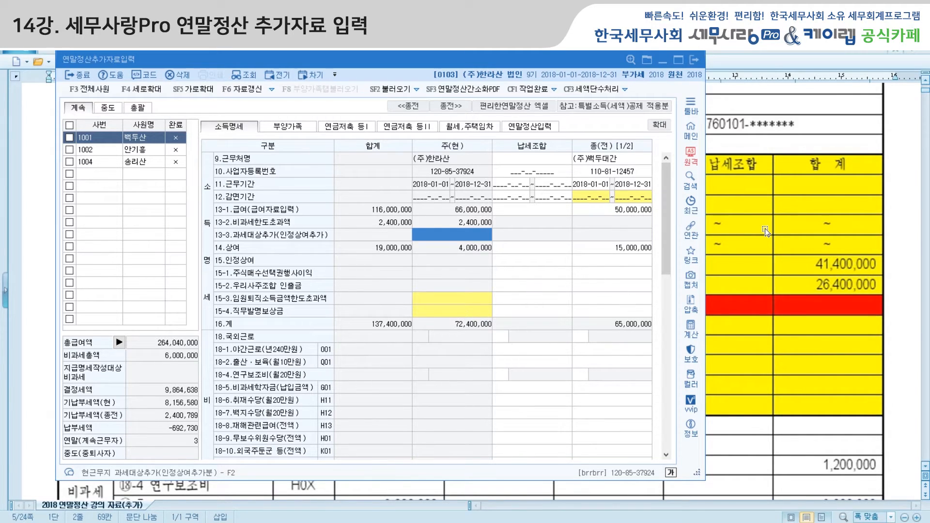
{"action": "left_click", "coordinate": [884, 218]}
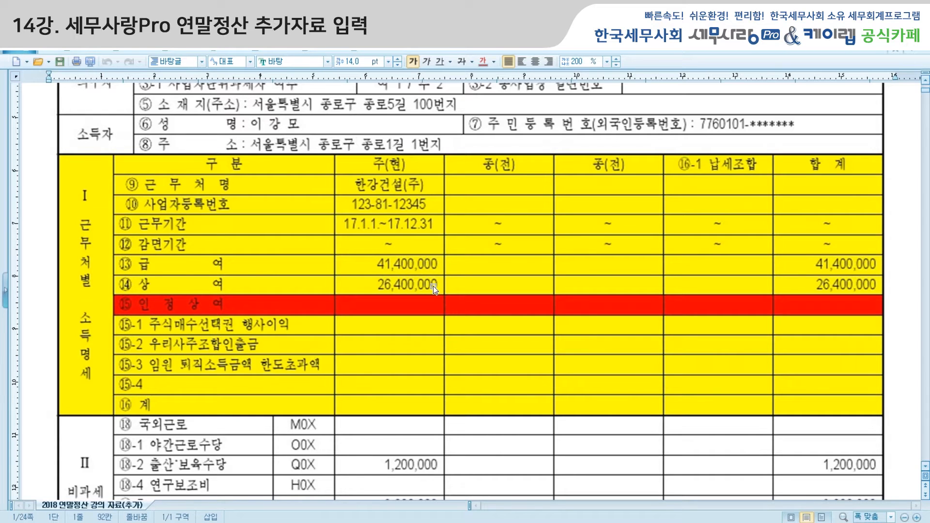
- Examine the receipt's highlighted 결정세액 row, and locate the 종(전) column's 기납부세액 fields in the year-end settlement program
{"action": "scroll", "coordinate": [436, 276], "scroll_direction": "down", "scroll_amount": 10}
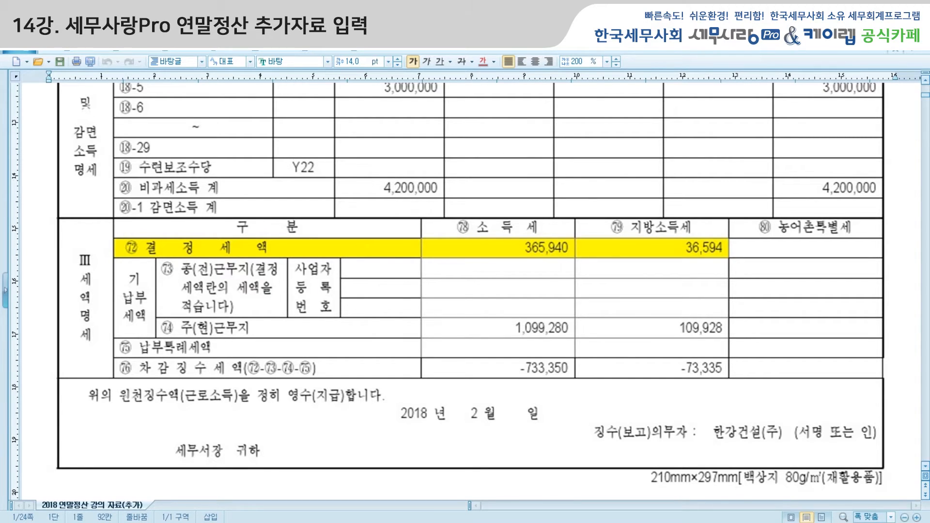
{"action": "key", "text": "alt+Tab"}
{"action": "left_click_drag", "start_coordinate": [668, 217], "coordinate": [668, 282]}
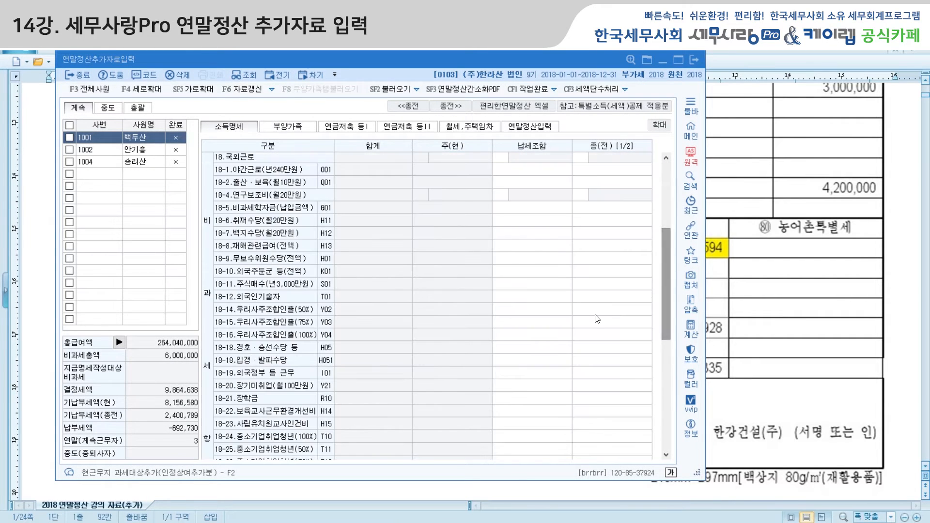
{"action": "scroll", "coordinate": [596, 317], "scroll_direction": "down", "scroll_amount": 5}
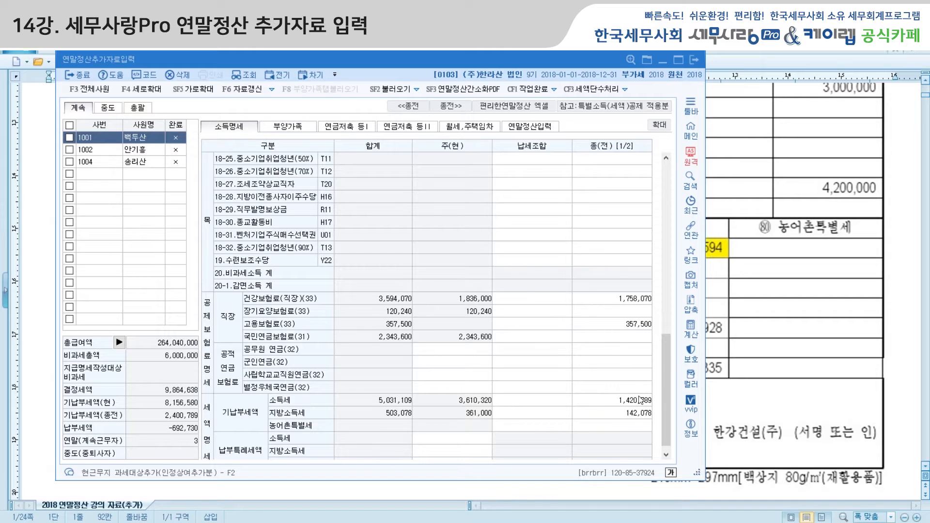
- Examine the highlighted pension, health and employment insurance rows on the receipt's second page, and return to the 소득명세 form
{"action": "left_click", "coordinate": [758, 274]}
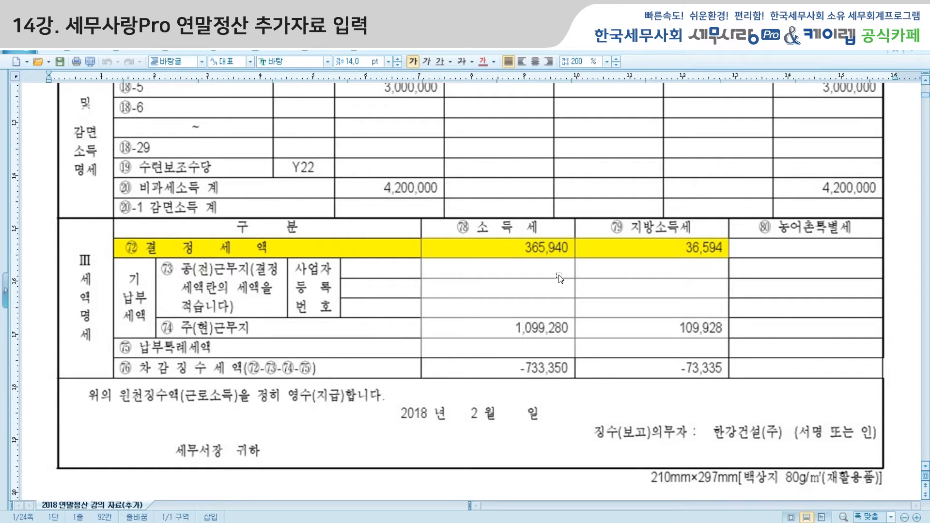
{"action": "scroll", "coordinate": [560, 278], "scroll_direction": "down", "scroll_amount": 10}
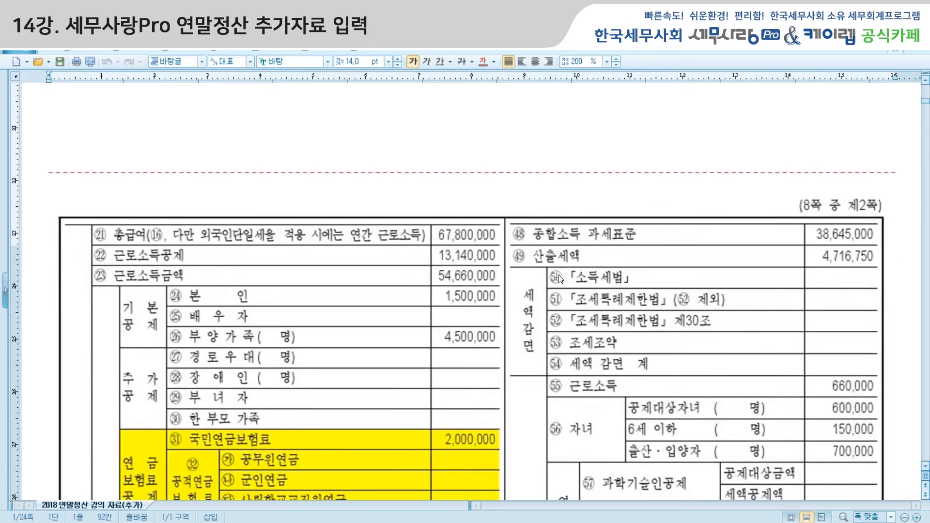
{"action": "scroll", "coordinate": [559, 278], "scroll_direction": "down", "scroll_amount": 5}
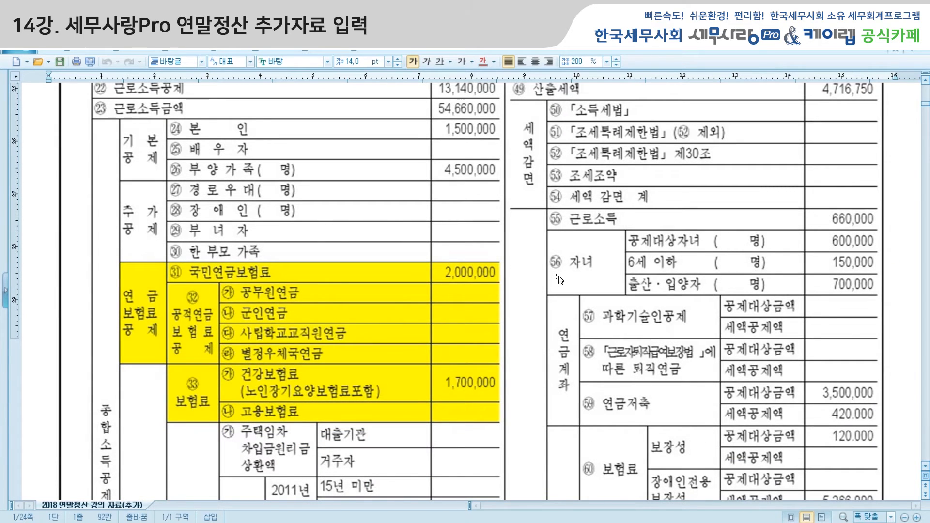
{"action": "scroll", "coordinate": [560, 278], "scroll_direction": "down", "scroll_amount": 3}
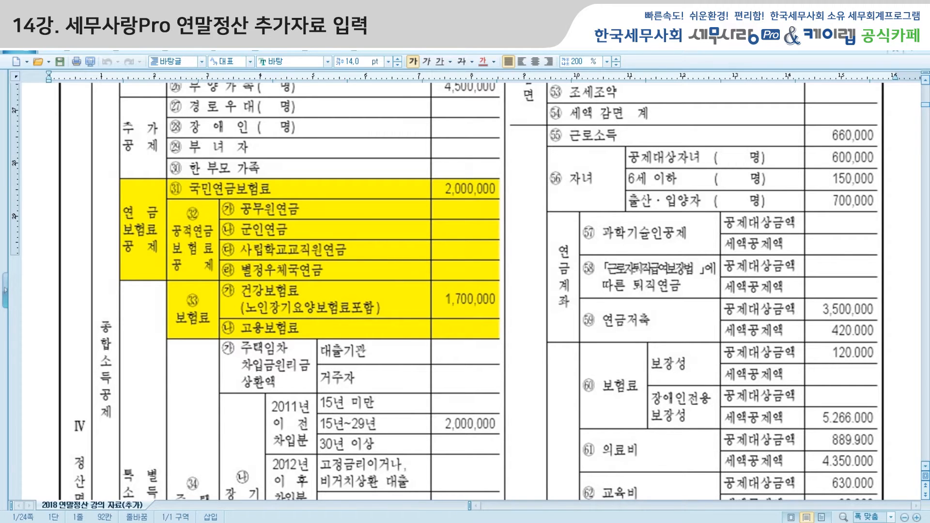
{"action": "key", "text": "alt+Tab"}
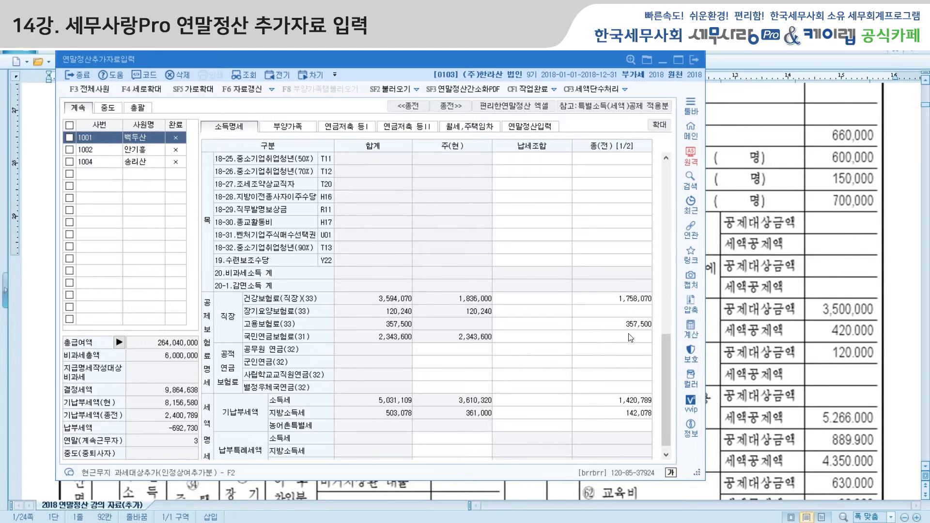
- Leave the receipt document and show employee 1002's 부양가족 data in 연말정산추가자료입력
{"action": "left_click", "coordinate": [901, 247]}
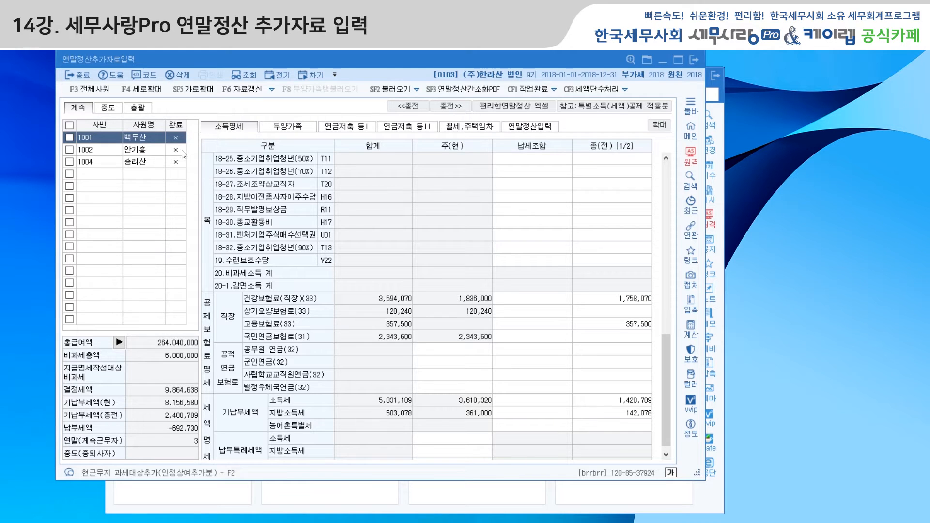
{"action": "left_click", "coordinate": [151, 151]}
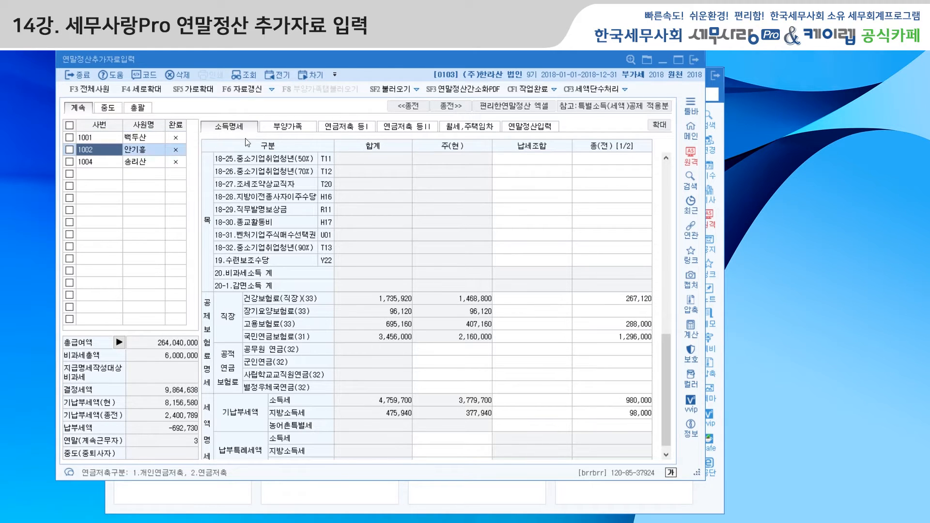
{"action": "left_click", "coordinate": [287, 127]}
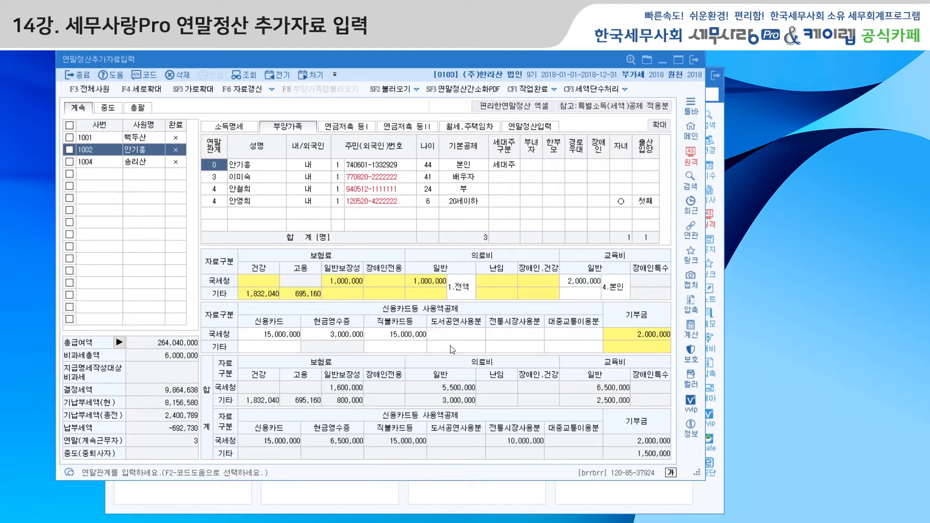
- Open 사원등록 and compare employee 1002's 부양가족명세 with the dependents in 연말정산추가자료입력
{"action": "left_click", "coordinate": [311, 504]}
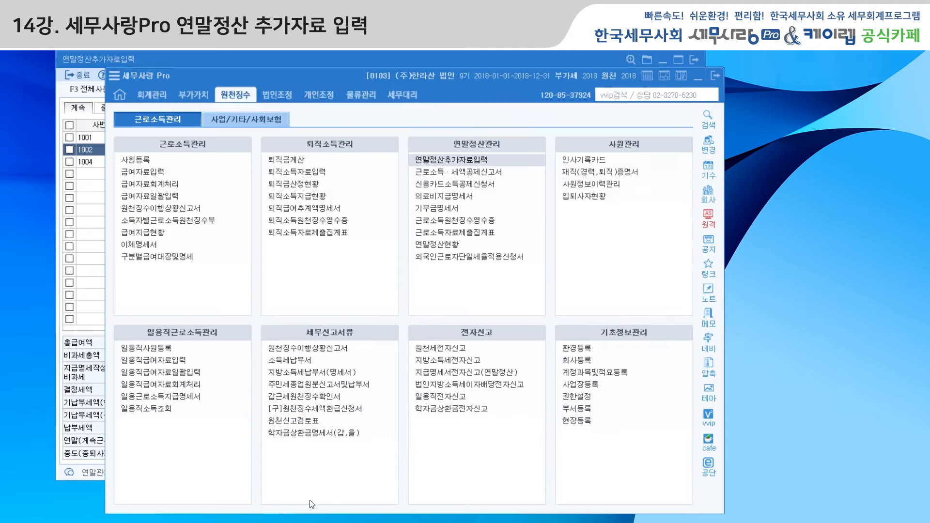
{"action": "left_click", "coordinate": [155, 161]}
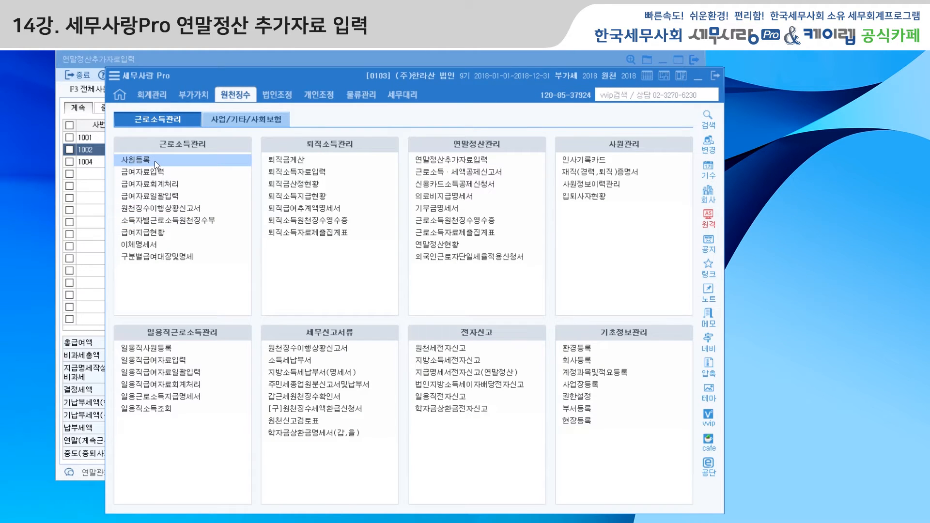
{"action": "left_click", "coordinate": [155, 161]}
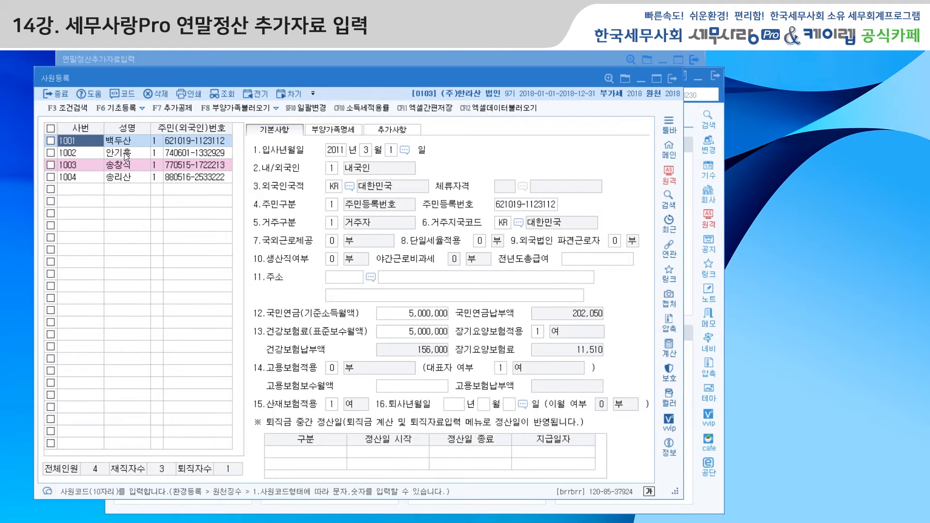
{"action": "left_click", "coordinate": [338, 134]}
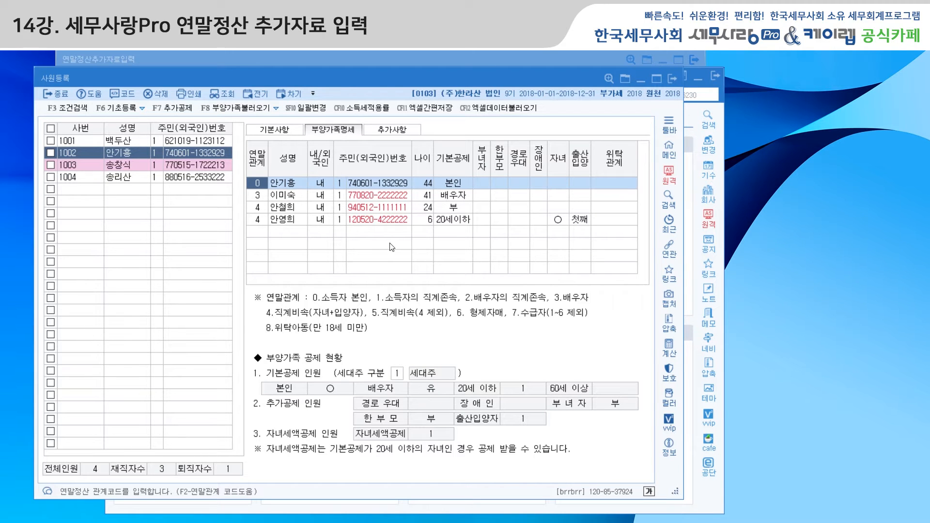
{"action": "left_click", "coordinate": [350, 63]}
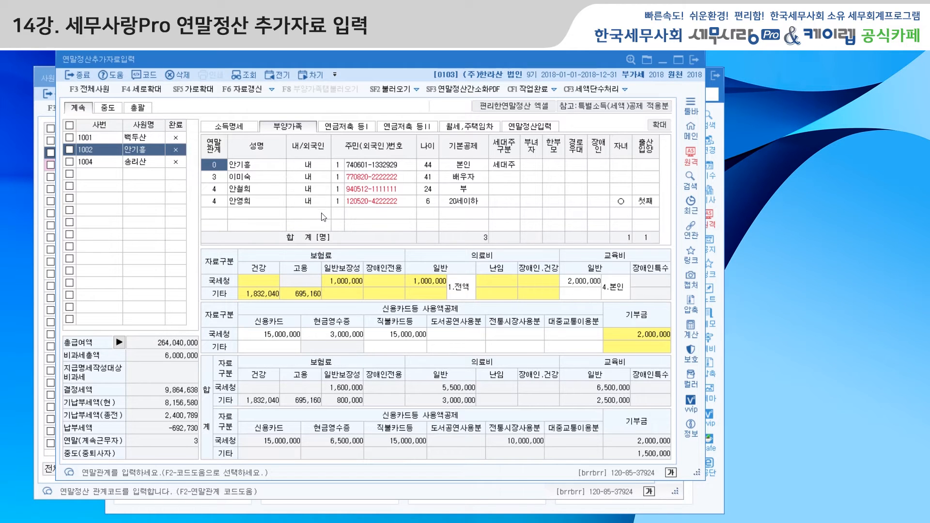
{"action": "left_click", "coordinate": [45, 77]}
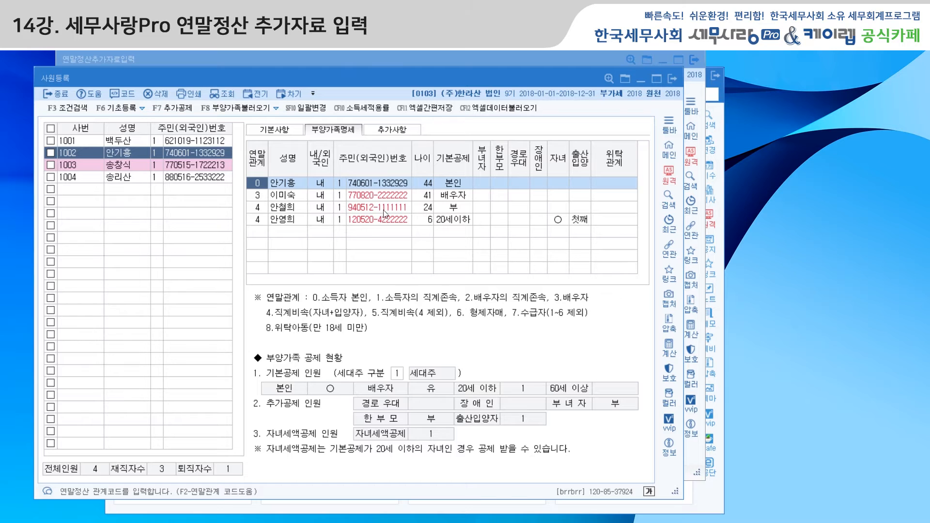
{"action": "left_click", "coordinate": [420, 59]}
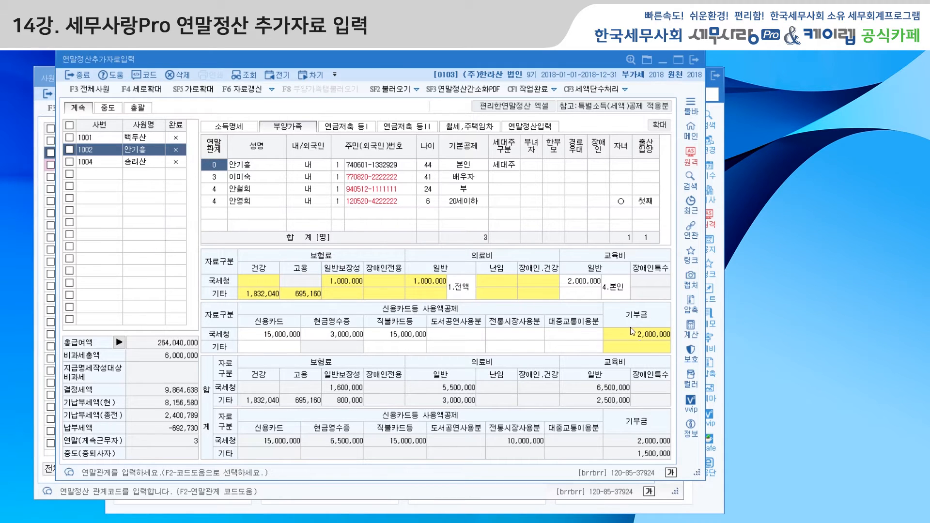
- Examine the 보험료 등 공제대상금액 breakdown for the 본인 row of employee 1002, and close it
{"action": "double_click", "coordinate": [337, 295]}
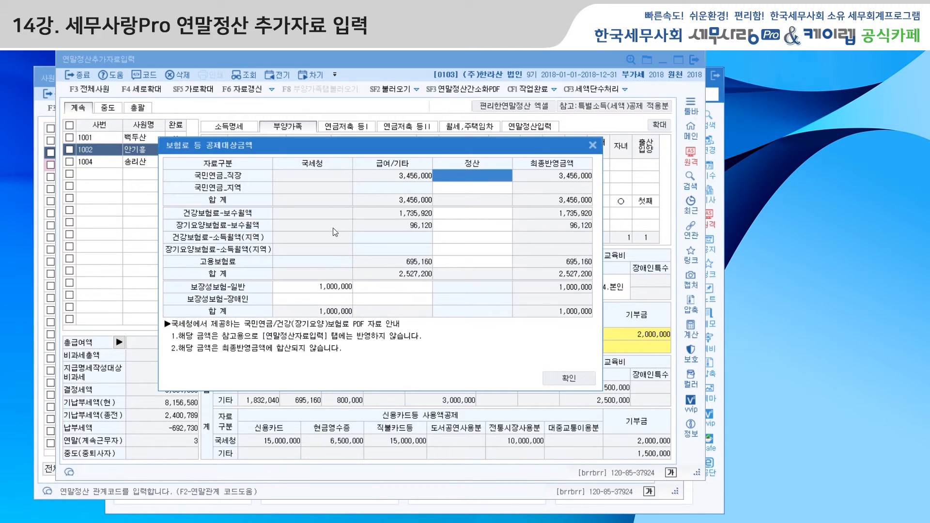
{"action": "left_click_drag", "start_coordinate": [337, 151], "coordinate": [317, 162]}
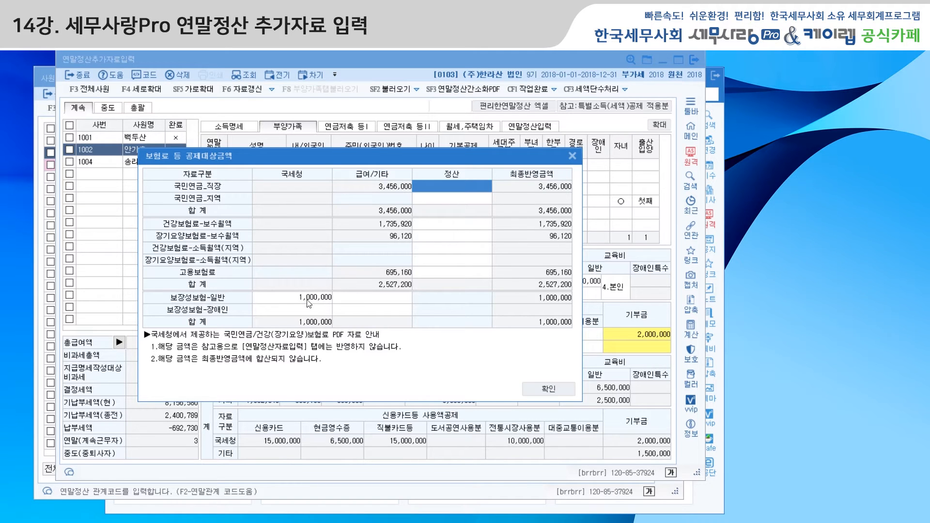
{"action": "left_click", "coordinate": [573, 156]}
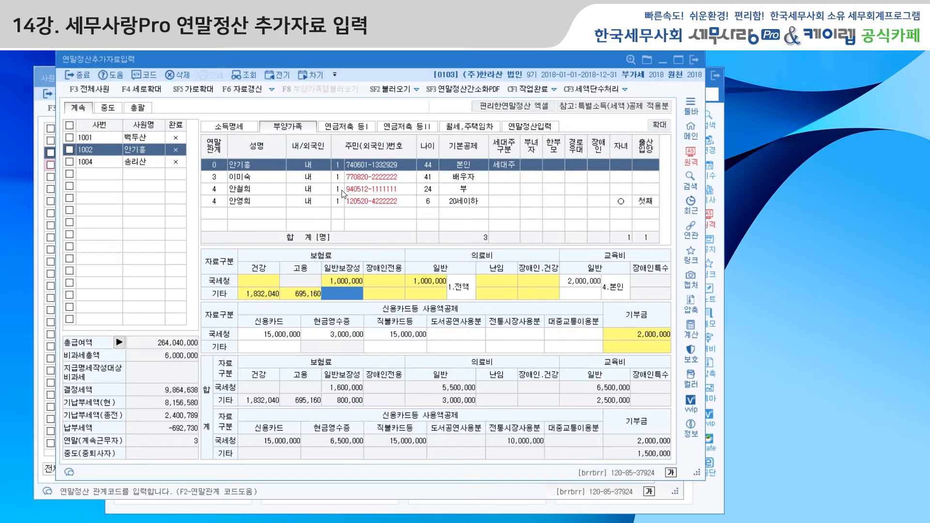
- Examine the 보험료 등 공제대상금액 breakdowns for the 배우자 row and the 24-year-old child's row
{"action": "left_click", "coordinate": [252, 177]}
{"action": "double_click", "coordinate": [304, 294]}
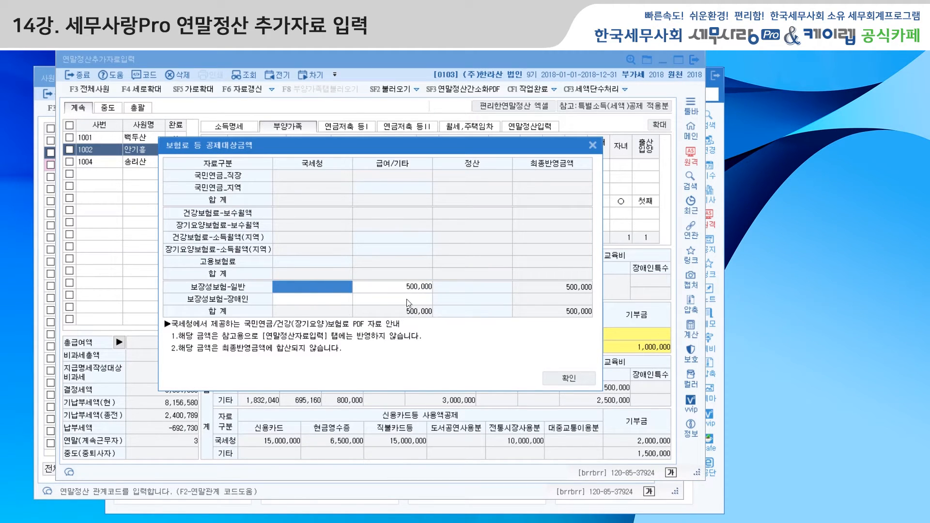
{"action": "left_click", "coordinate": [592, 145]}
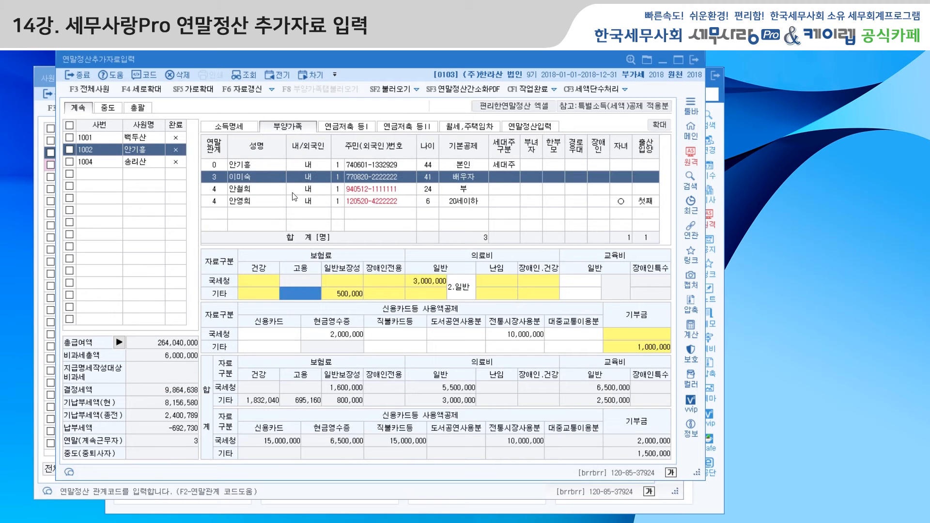
{"action": "left_click", "coordinate": [266, 191]}
{"action": "double_click", "coordinate": [298, 292]}
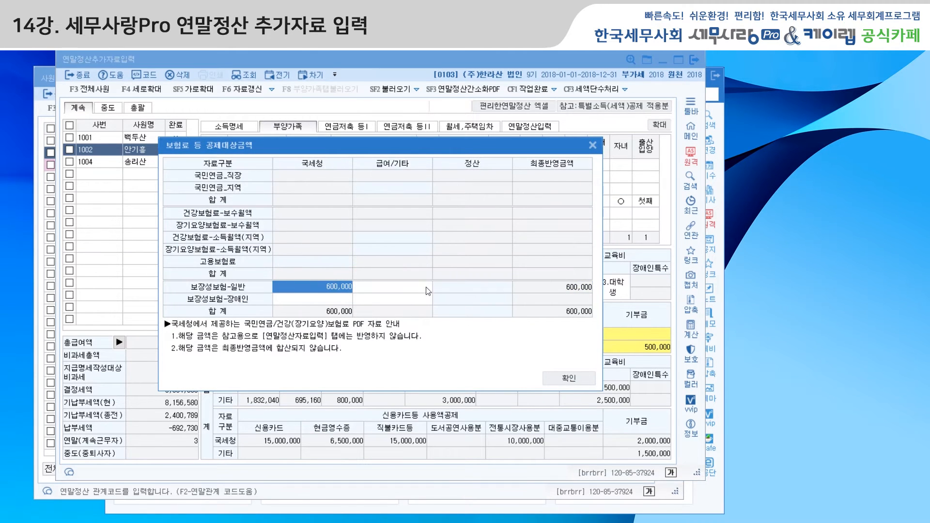
{"action": "left_click", "coordinate": [591, 146]}
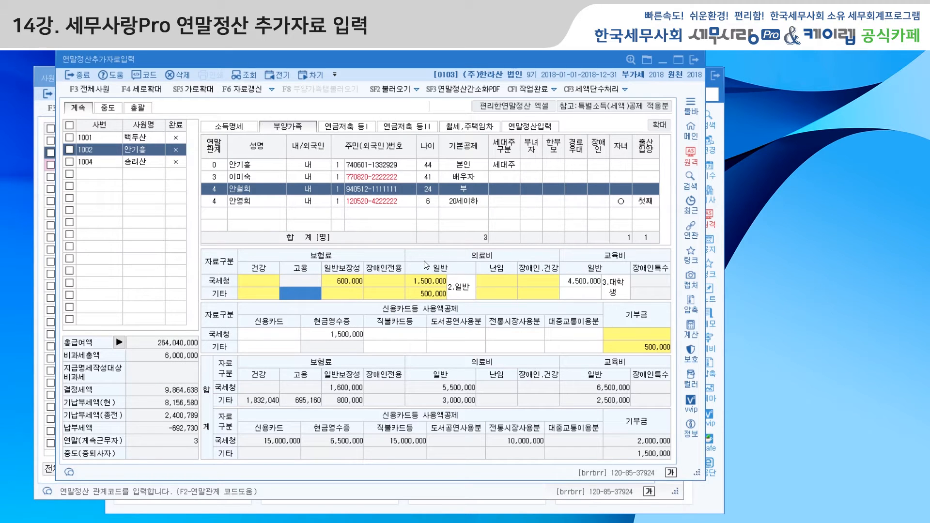
- Open the 의료비지급명세서, view the dependent code help for the first row's 성명, and close both without choosing anyone
{"action": "left_click", "coordinate": [440, 286]}
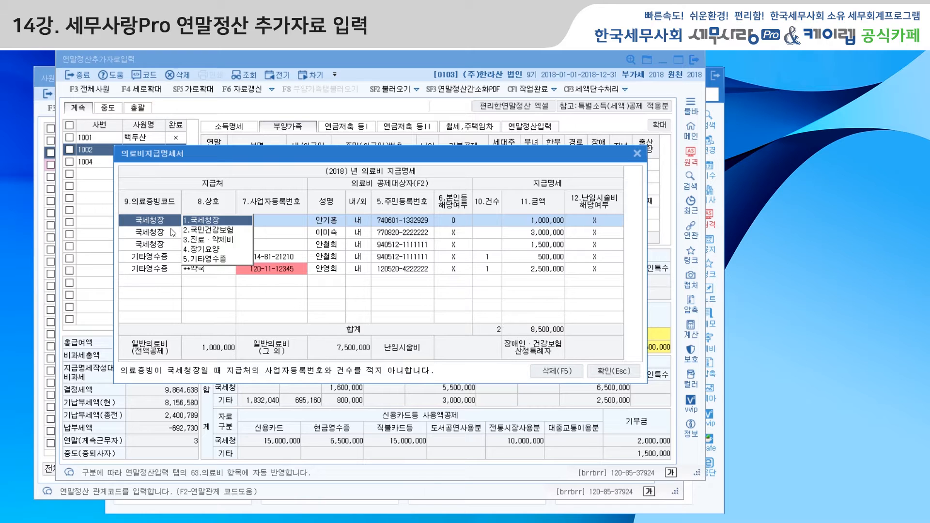
{"action": "left_click", "coordinate": [202, 221]}
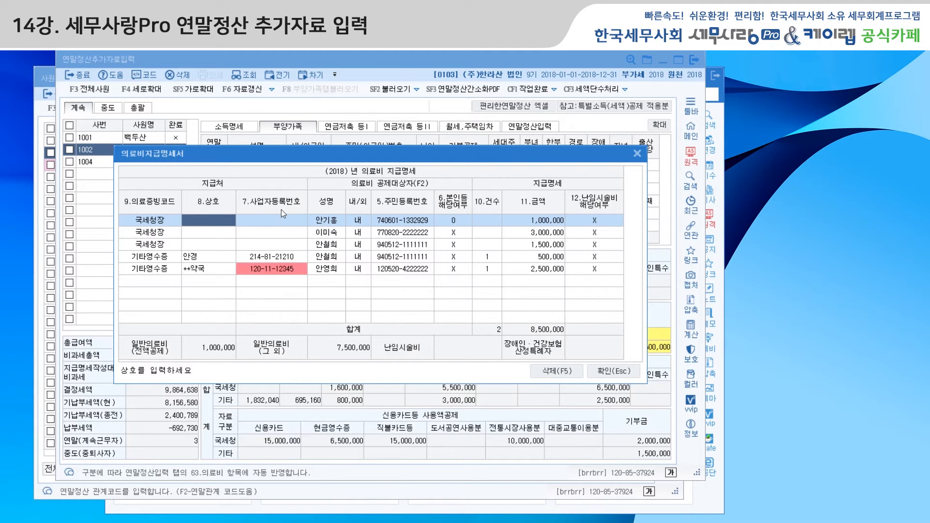
{"action": "left_click", "coordinate": [333, 223]}
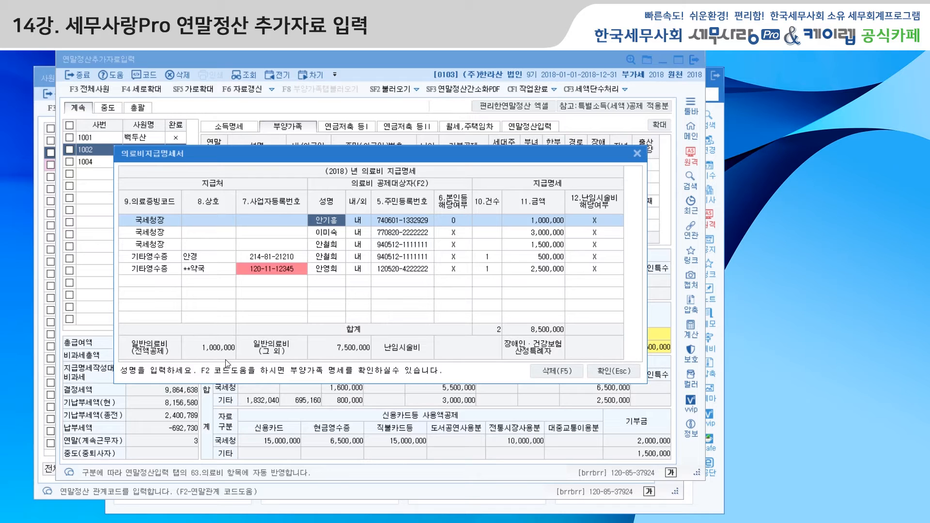
{"action": "key", "text": "F2"}
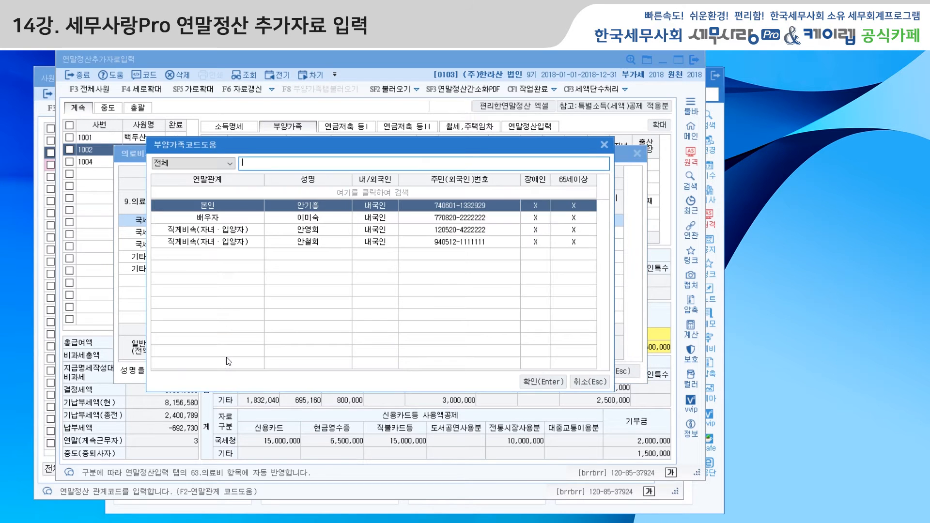
{"action": "left_click", "coordinate": [581, 382]}
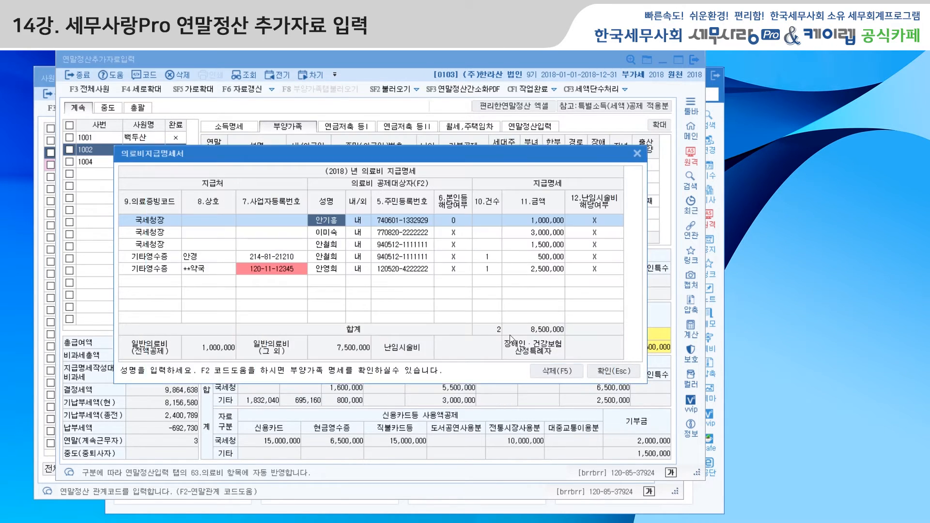
{"action": "left_click", "coordinate": [638, 153]}
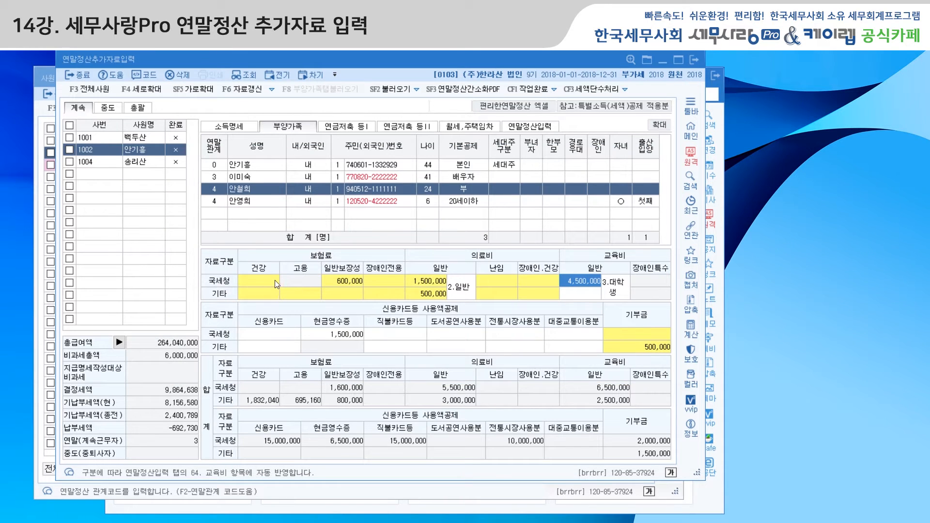
- Return to the 본인 row, check its 정산 column in the insurance deduction breakdown, and close the breakdown
{"action": "double_click", "coordinate": [344, 281]}
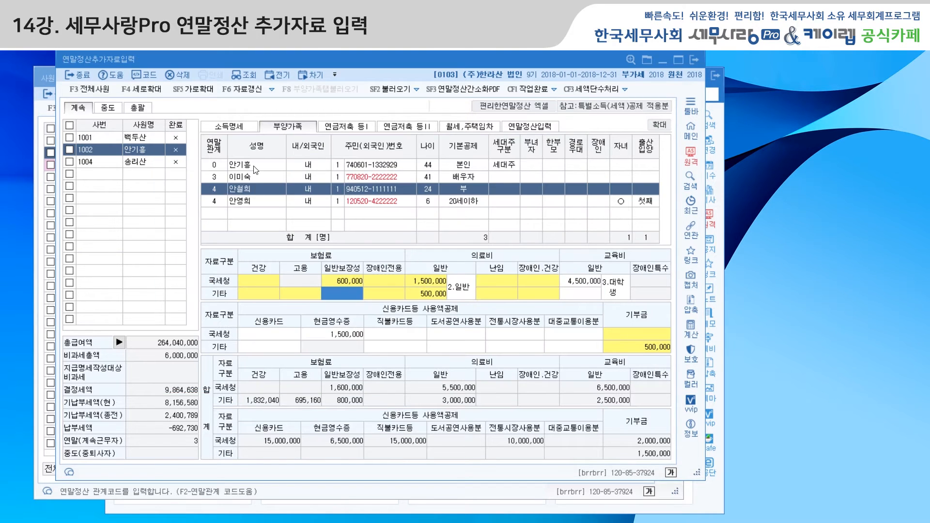
{"action": "left_click", "coordinate": [255, 167]}
{"action": "double_click", "coordinate": [339, 293]}
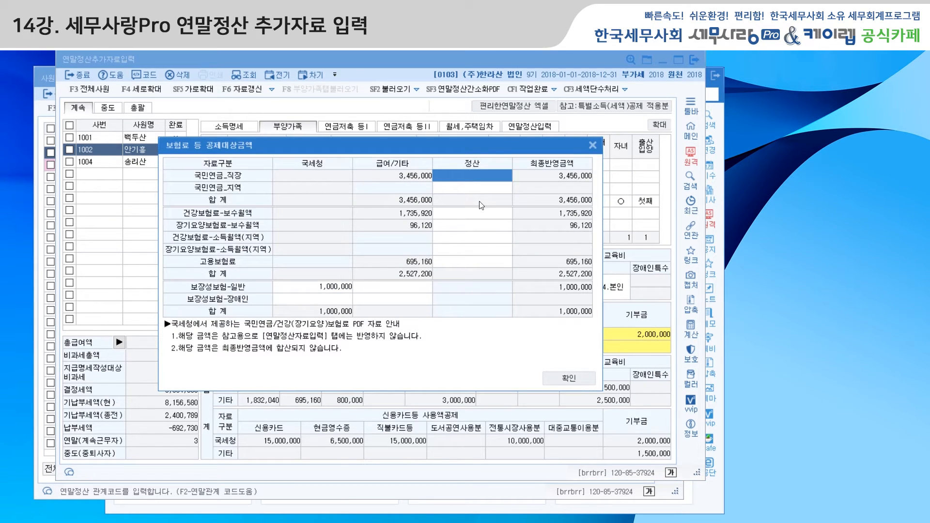
{"action": "left_click", "coordinate": [593, 146]}
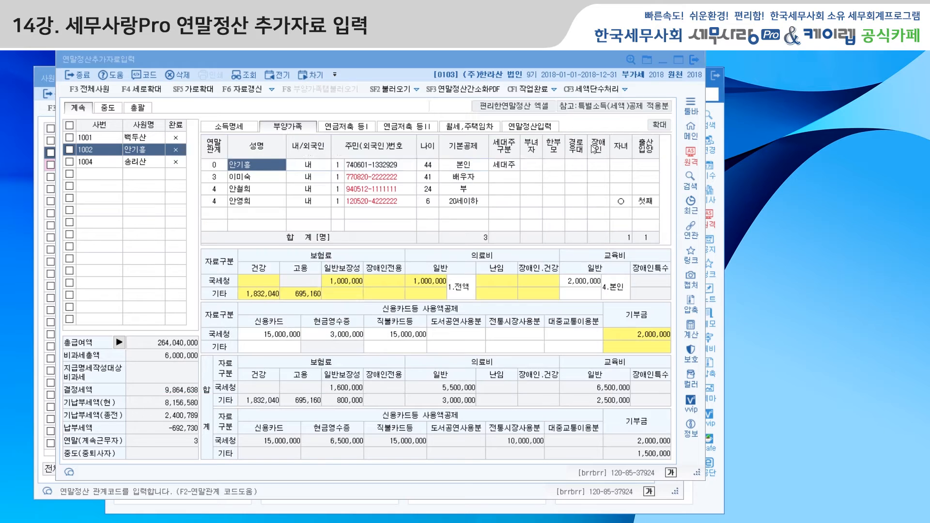
- Review the 성명, 상호 and 사업자등록번호 entries in the 의료비지급명세서, including the 기타영수증 rows, and confirm the statement
{"action": "double_click", "coordinate": [438, 294]}
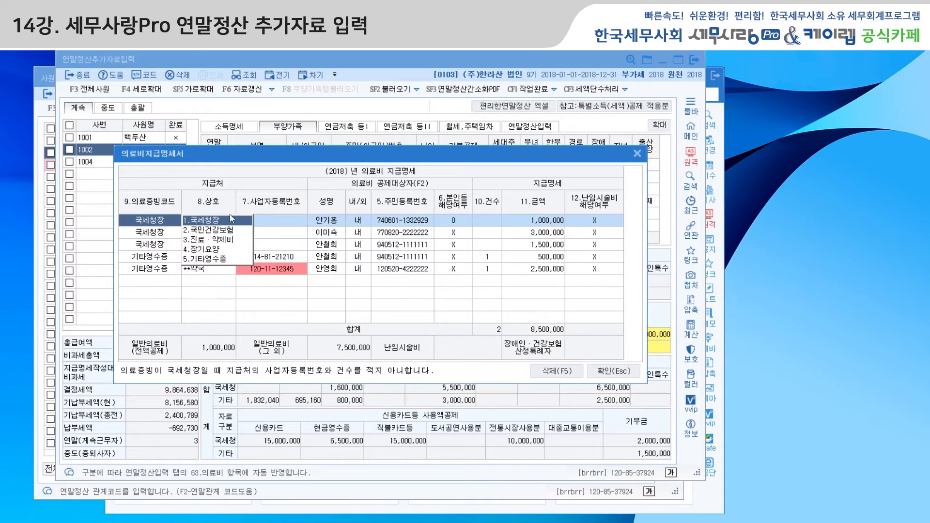
{"action": "left_click", "coordinate": [339, 223]}
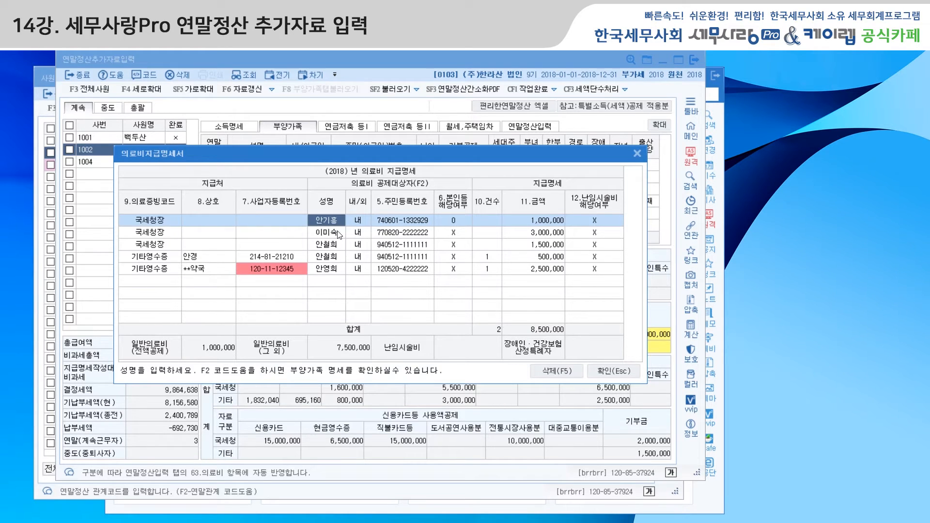
{"action": "left_click", "coordinate": [338, 230]}
{"action": "left_click", "coordinate": [337, 245]}
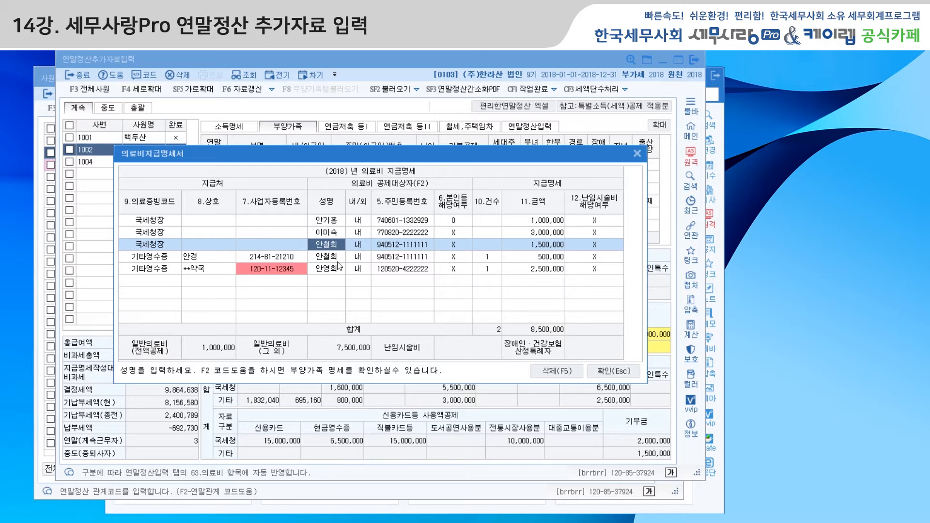
{"action": "left_click", "coordinate": [338, 259]}
{"action": "left_click", "coordinate": [339, 269]}
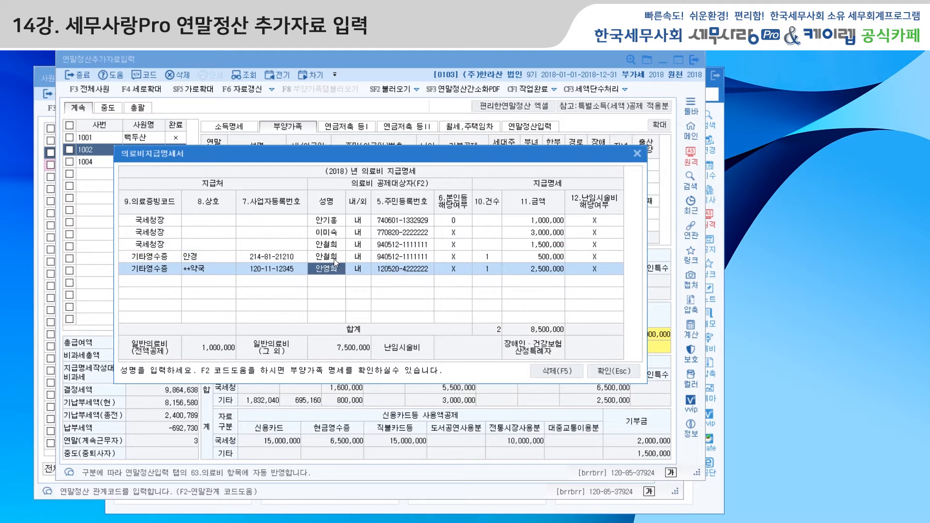
{"action": "left_click", "coordinate": [193, 259]}
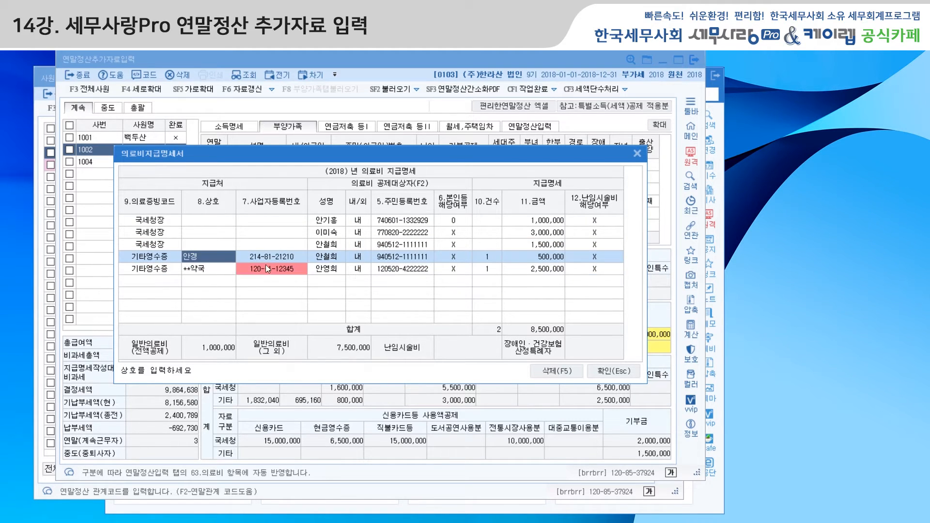
{"action": "left_click", "coordinate": [275, 258]}
{"action": "left_click", "coordinate": [274, 270]}
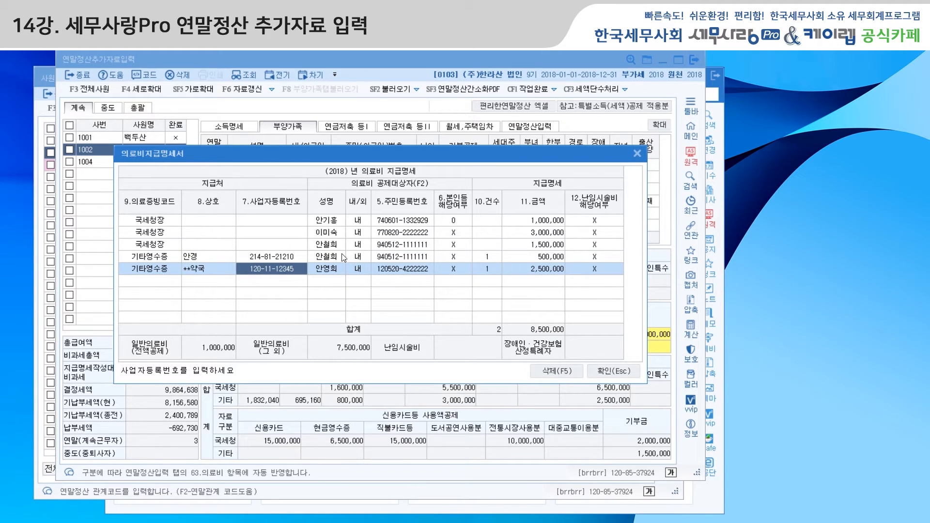
{"action": "left_click", "coordinate": [605, 371]}
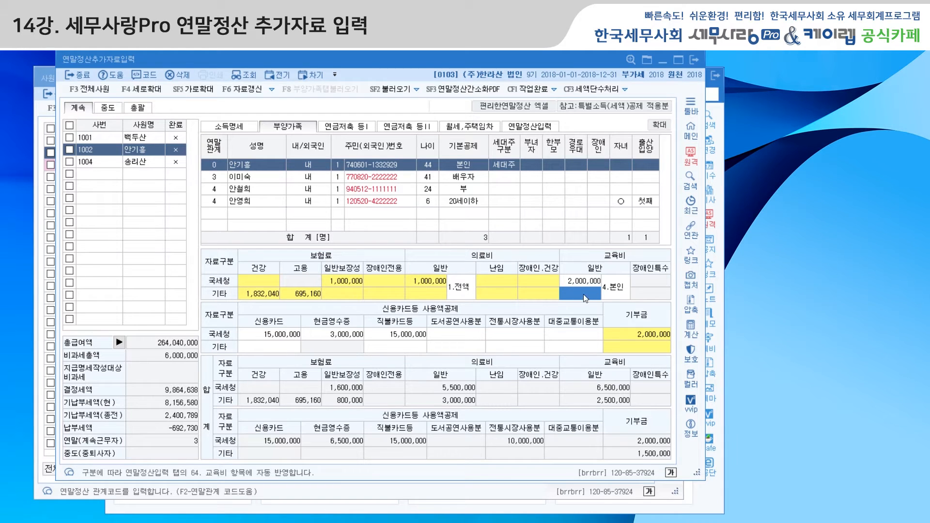
- Compare the 교육비 일반 amounts and education categories of the 본인 row and the 24-year-old child's row
{"action": "left_click", "coordinate": [276, 170]}
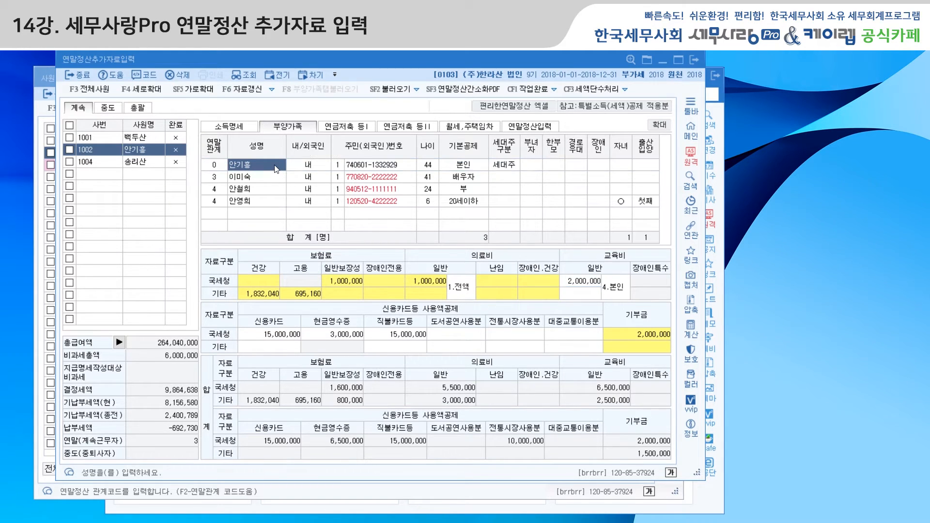
{"action": "left_click", "coordinate": [584, 284]}
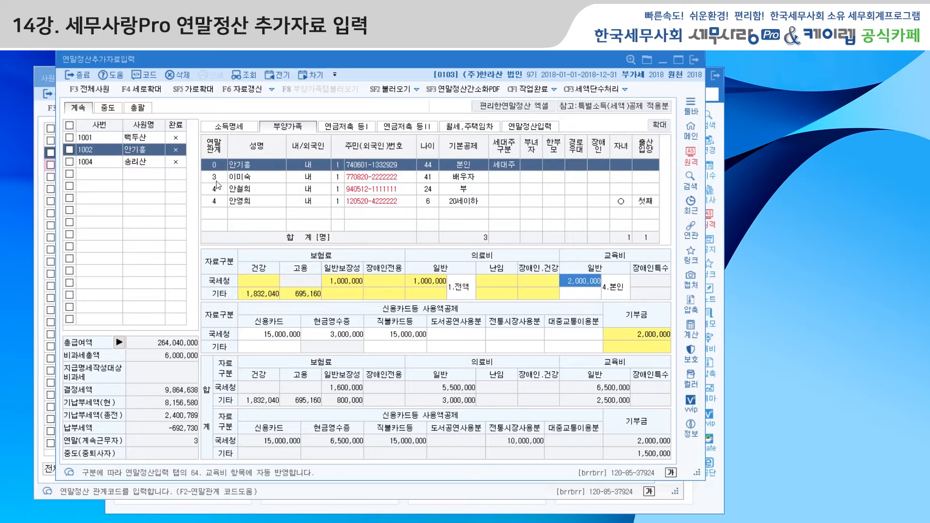
{"action": "left_click", "coordinate": [238, 177]}
{"action": "left_click", "coordinate": [255, 190]}
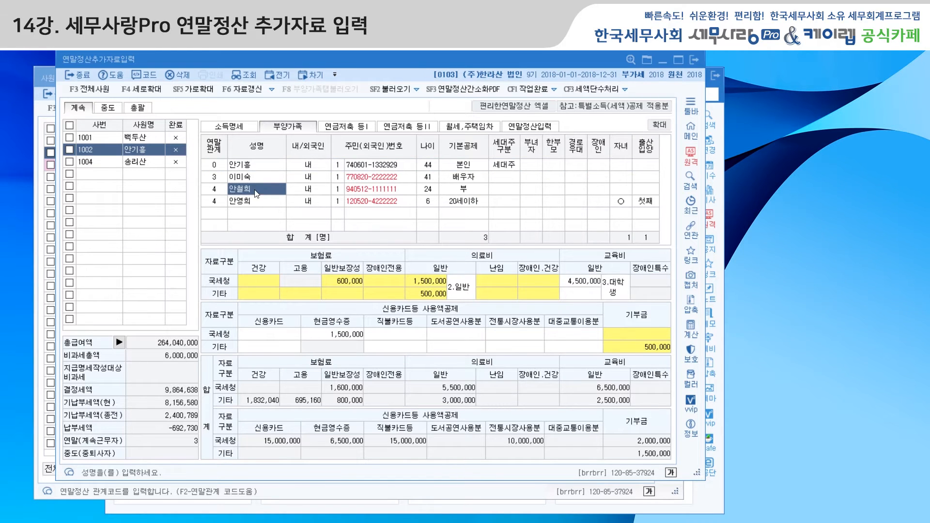
{"action": "left_click", "coordinate": [585, 286]}
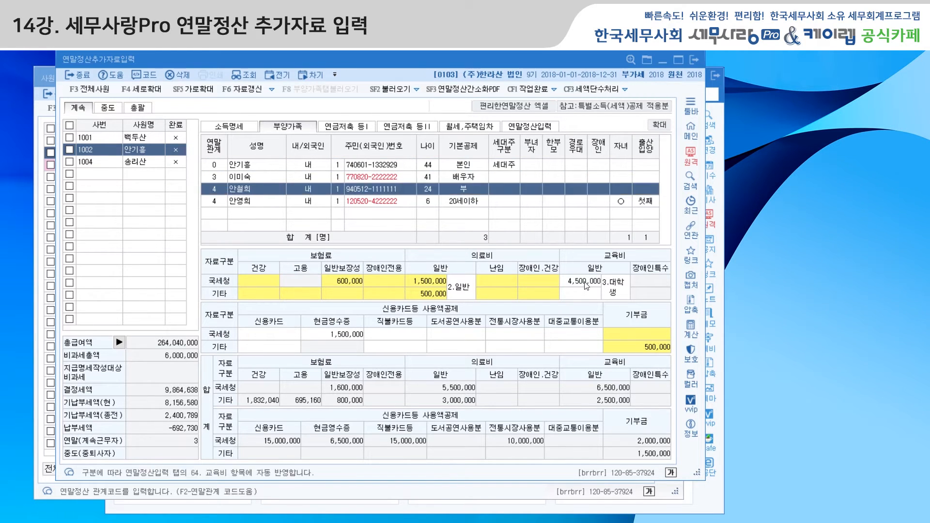
{"action": "left_click", "coordinate": [617, 295]}
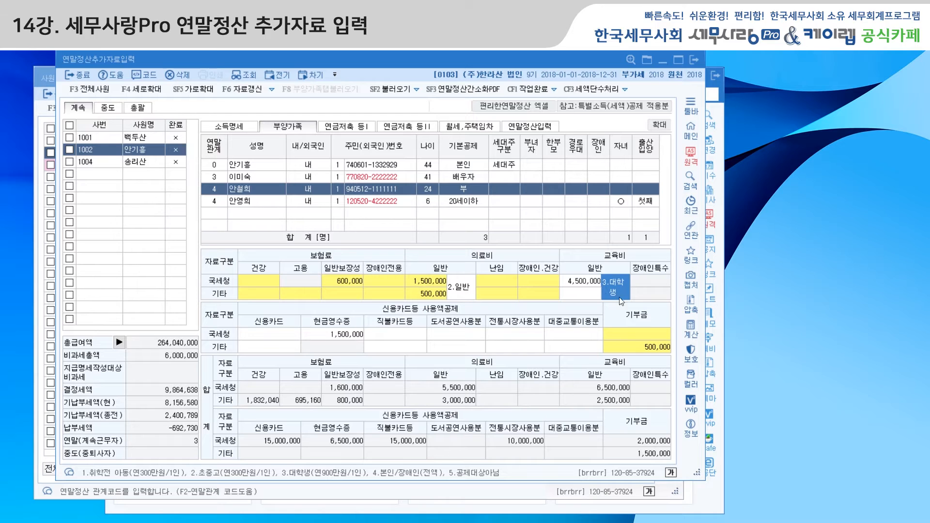
- Review the 신용카드 등 사용액공제 fields by dependent, from 신용카드 and 현금영수증 through 대중교통이용분, in the 24-year-old child's row
{"action": "left_click", "coordinate": [257, 167]}
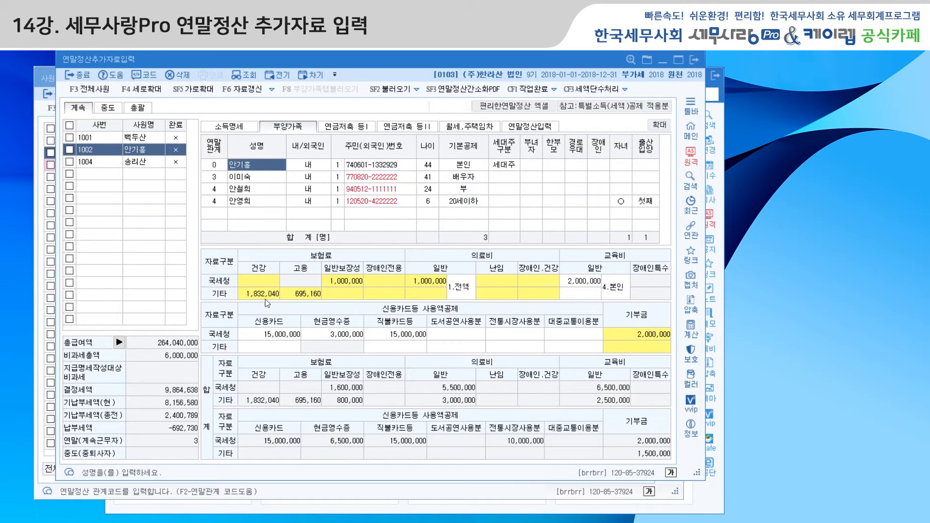
{"action": "left_click", "coordinate": [271, 177]}
{"action": "left_click", "coordinate": [271, 190]}
{"action": "left_click", "coordinate": [264, 334]}
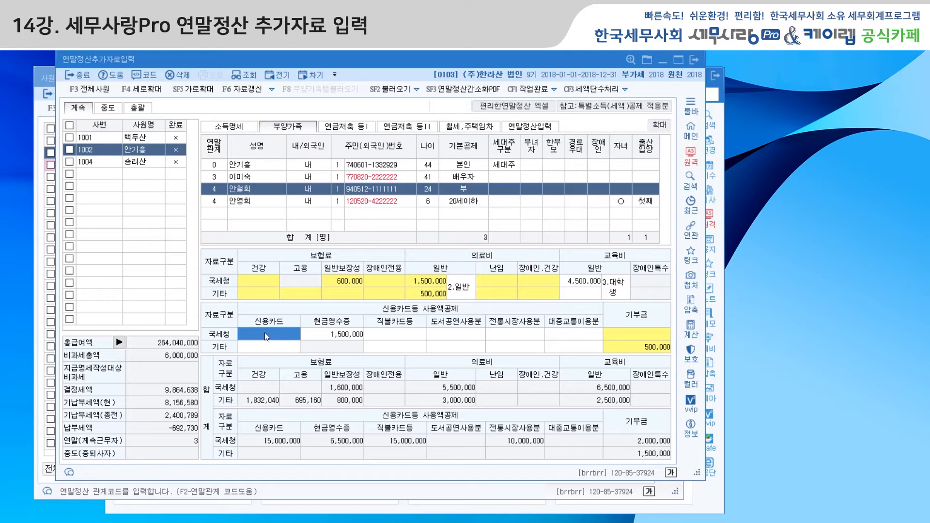
{"action": "left_click", "coordinate": [419, 336]}
{"action": "left_click", "coordinate": [459, 335]}
{"action": "left_click", "coordinate": [516, 336]}
{"action": "left_click", "coordinate": [566, 333]}
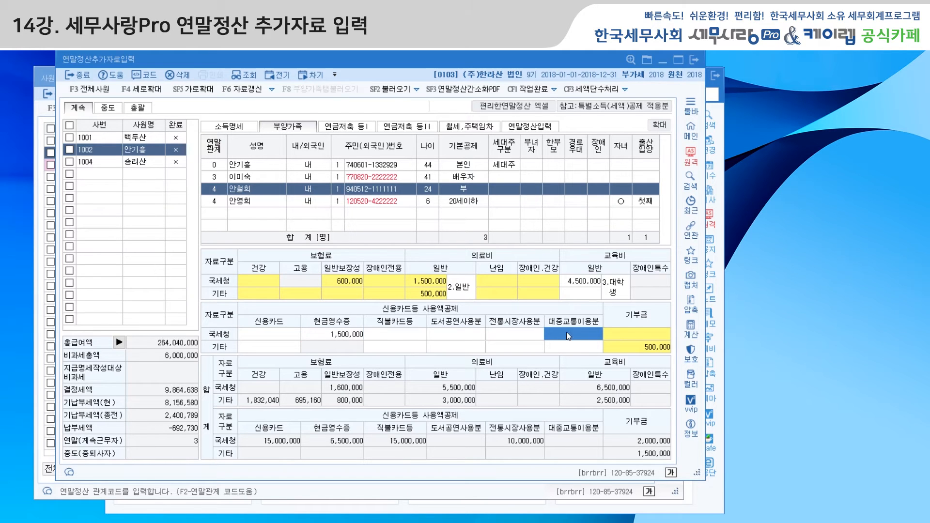
{"action": "left_click", "coordinate": [281, 338]}
{"action": "left_click", "coordinate": [331, 338]}
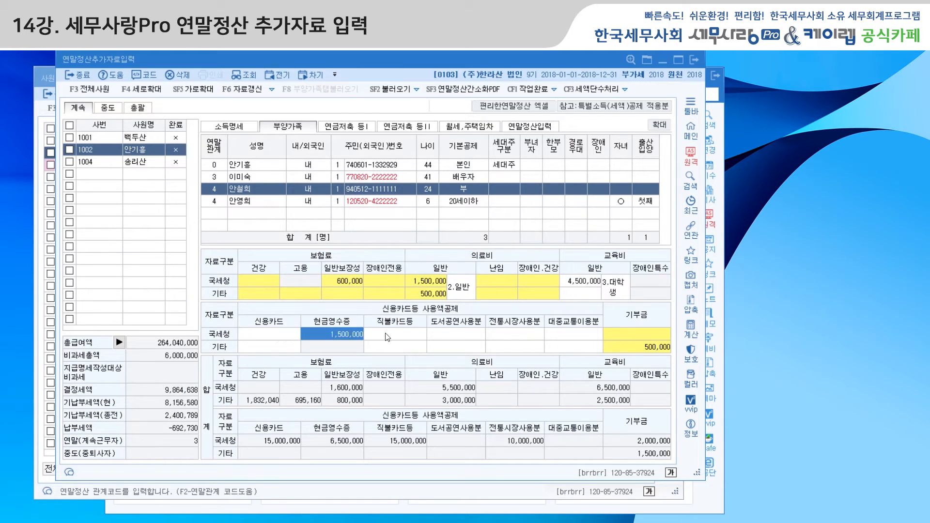
{"action": "left_click", "coordinate": [393, 334]}
{"action": "left_click", "coordinate": [460, 334]}
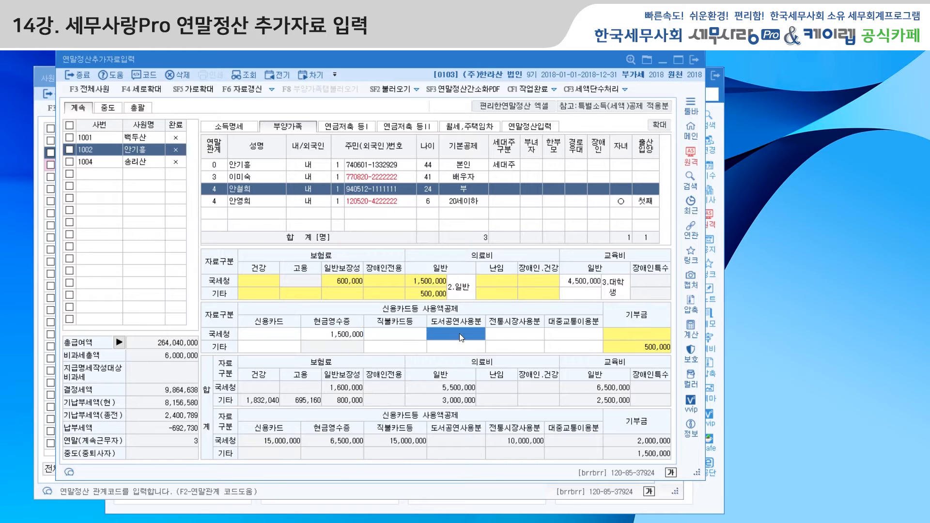
{"action": "left_click", "coordinate": [513, 334]}
{"action": "left_click", "coordinate": [577, 339]}
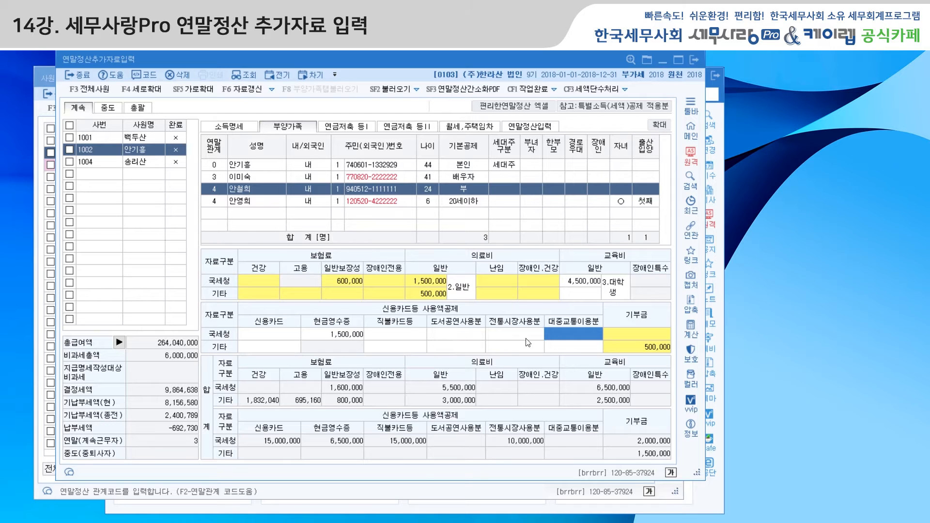
- Open the 기부금명세서, view the dependent code help for the first donor, and close the help without choosing anyone
{"action": "double_click", "coordinate": [637, 333]}
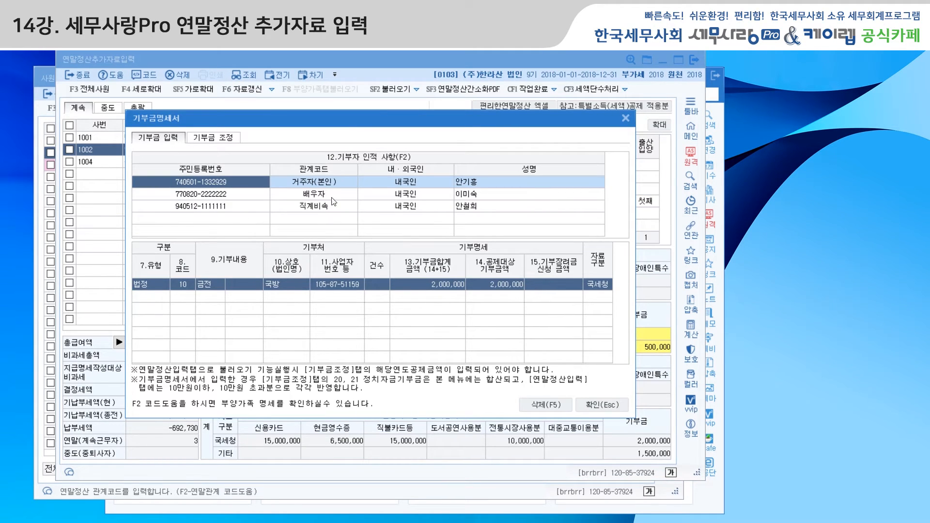
{"action": "double_click", "coordinate": [241, 185]}
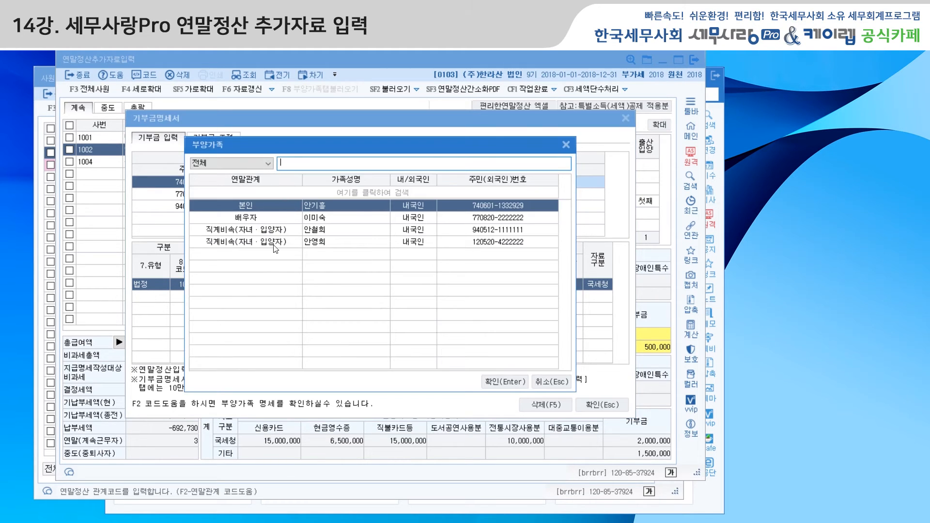
{"action": "left_click", "coordinate": [555, 382]}
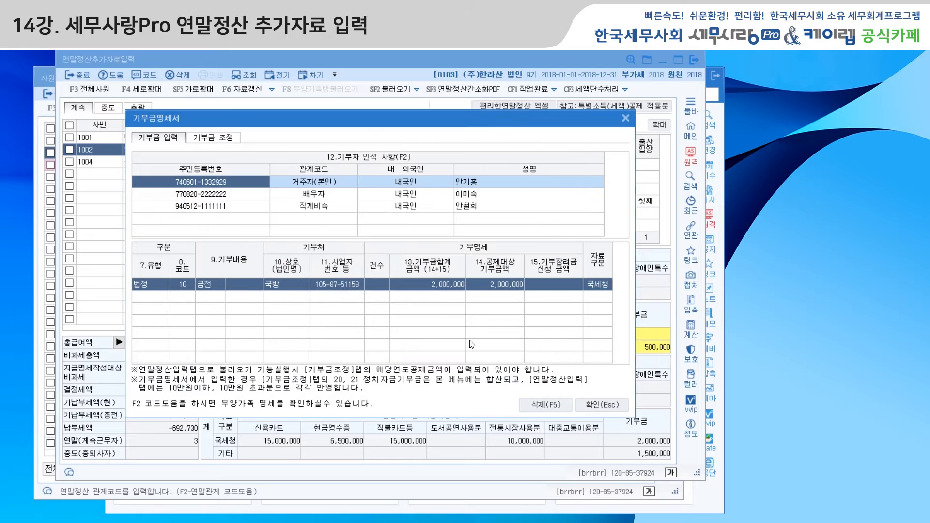
- Check the donation details recorded for the 거주자(본인), 배우자 and 직계비속 donors in 기부금 입력
{"action": "left_click", "coordinate": [141, 286]}
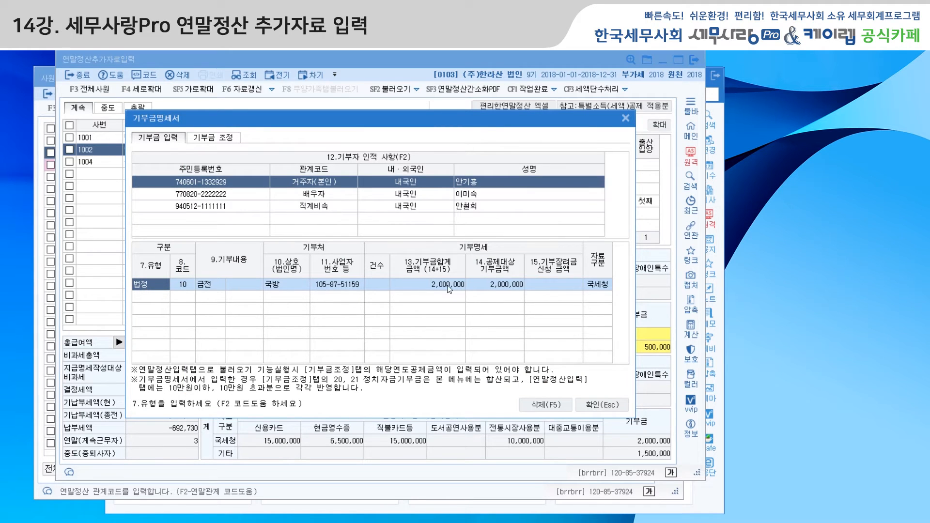
{"action": "left_click", "coordinate": [221, 198]}
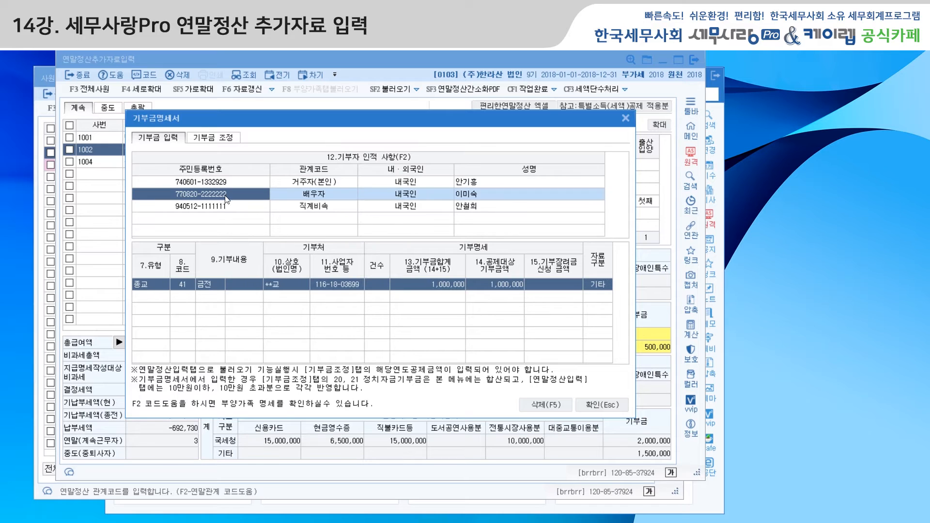
{"action": "left_click", "coordinate": [226, 207]}
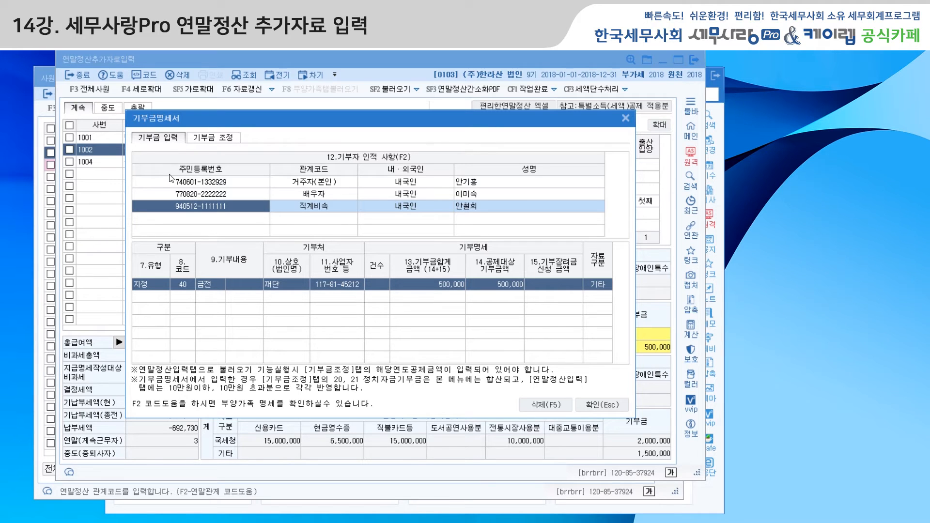
- Open the deduction calculation from 기부금 조정 and load the earned income and the deductible amounts by donation code
{"action": "left_click", "coordinate": [221, 140]}
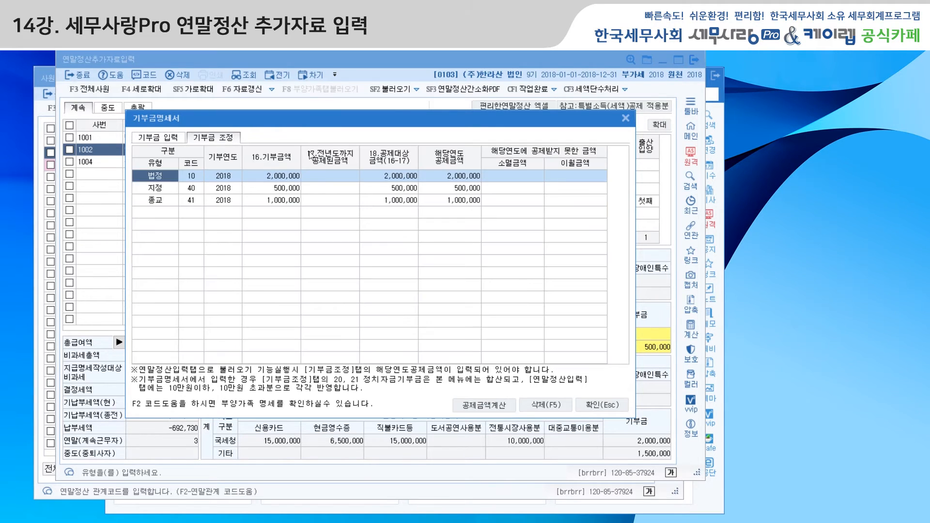
{"action": "left_click_drag", "start_coordinate": [335, 125], "coordinate": [331, 113]}
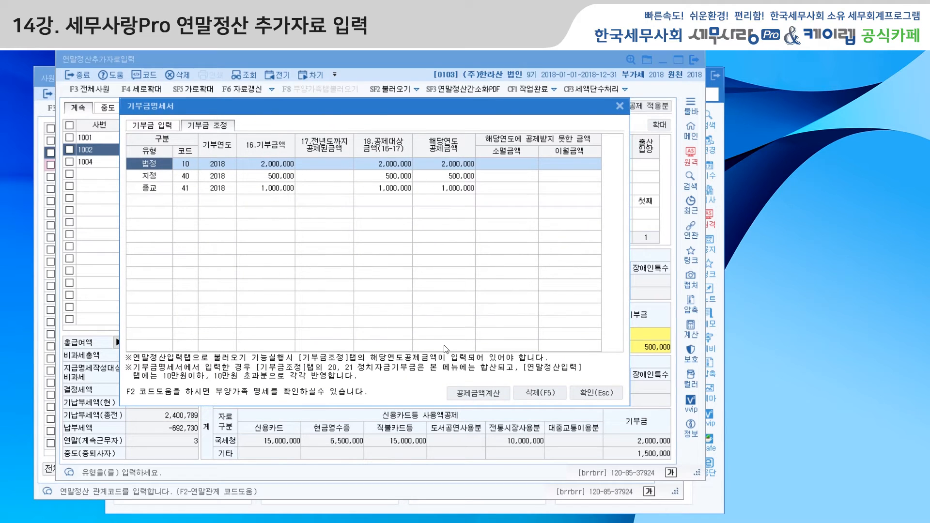
{"action": "left_click", "coordinate": [467, 396]}
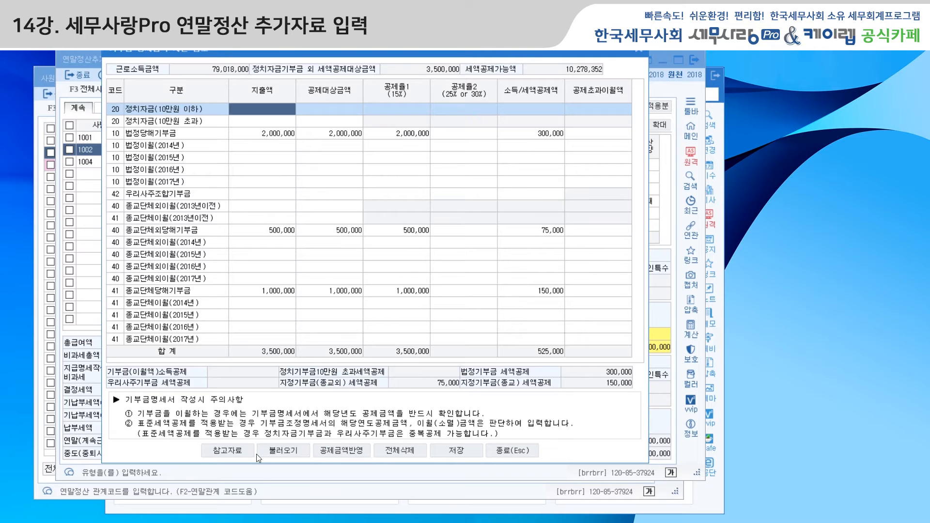
{"action": "left_click", "coordinate": [288, 452]}
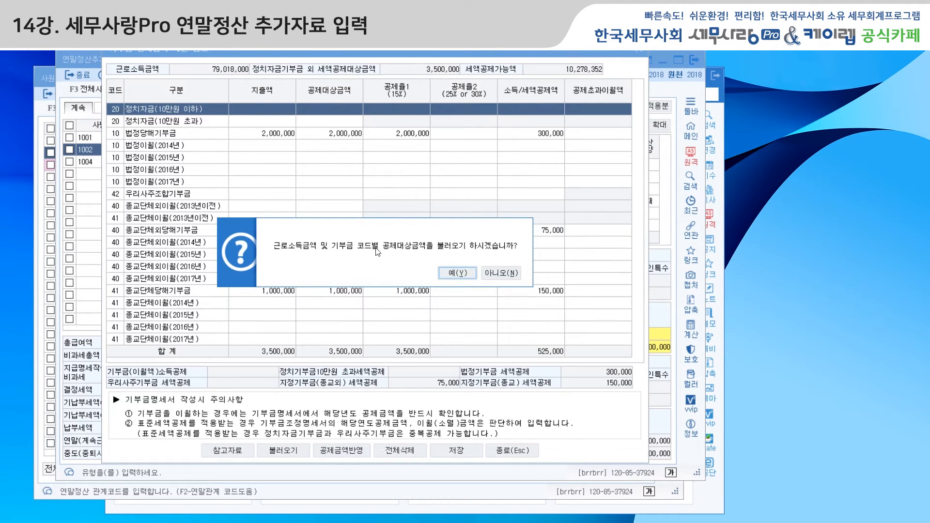
{"action": "left_click", "coordinate": [459, 273]}
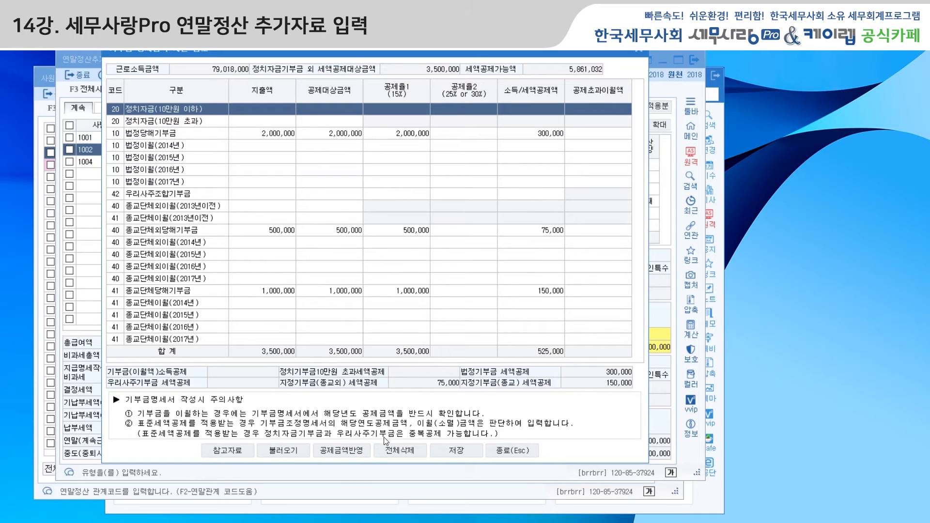
- Apply the calculated donation deductions to 기부금 조정's 해당연도 공제금액, save the calculation, and close it
{"action": "left_click", "coordinate": [347, 451]}
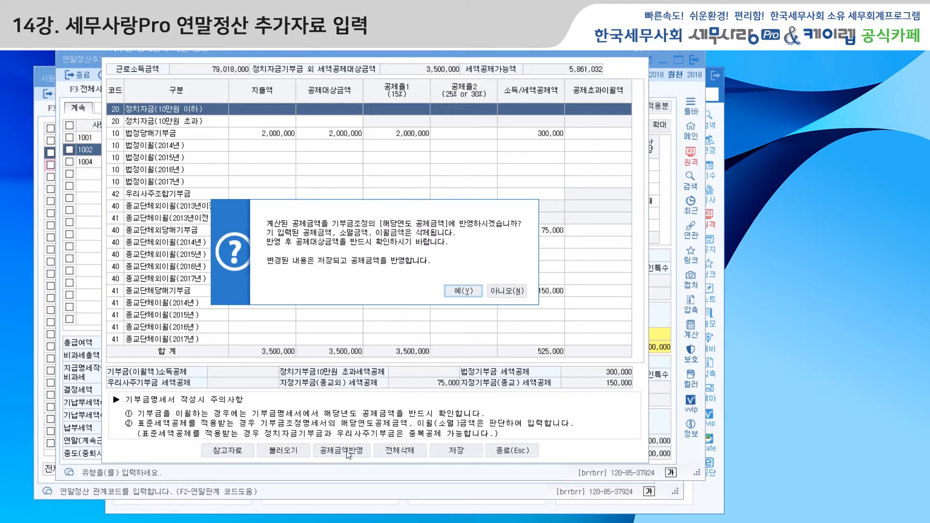
{"action": "key", "text": "Return"}
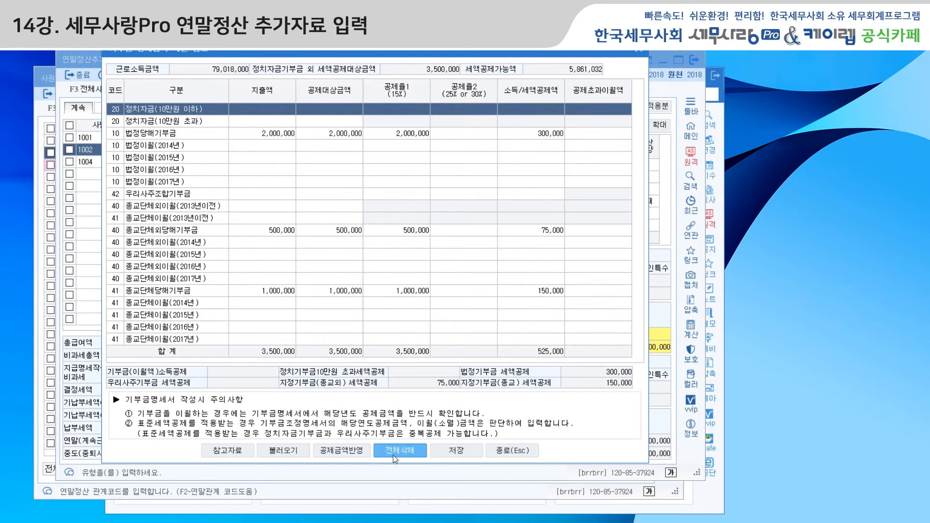
{"action": "left_click", "coordinate": [350, 452]}
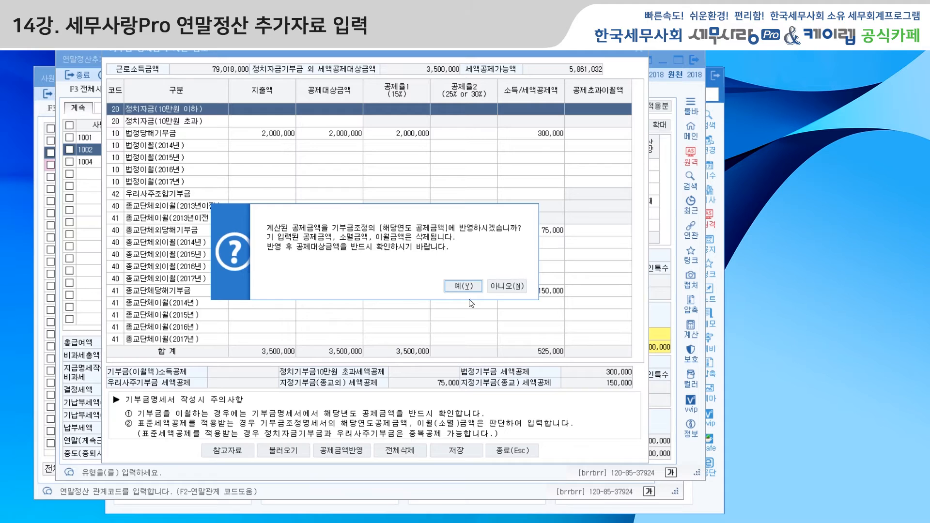
{"action": "left_click", "coordinate": [462, 286]}
{"action": "left_click", "coordinate": [458, 451]}
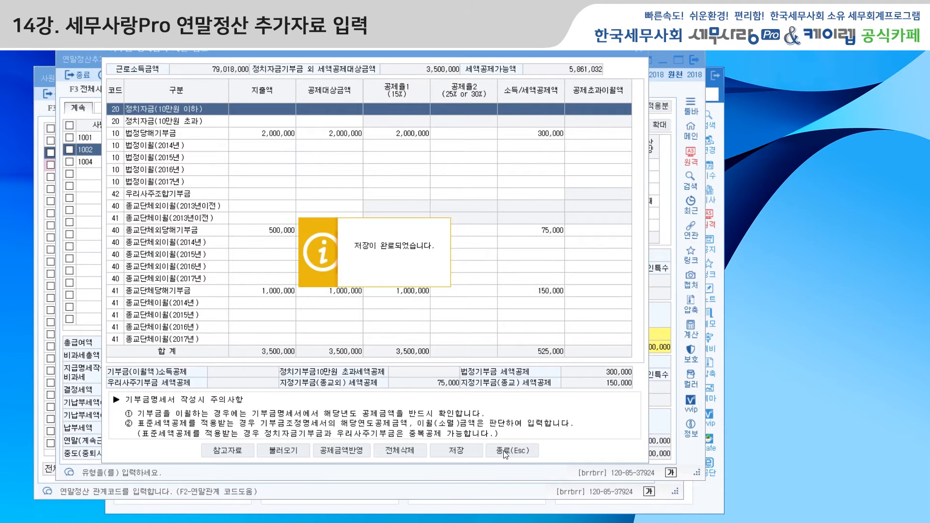
{"action": "left_click", "coordinate": [504, 452]}
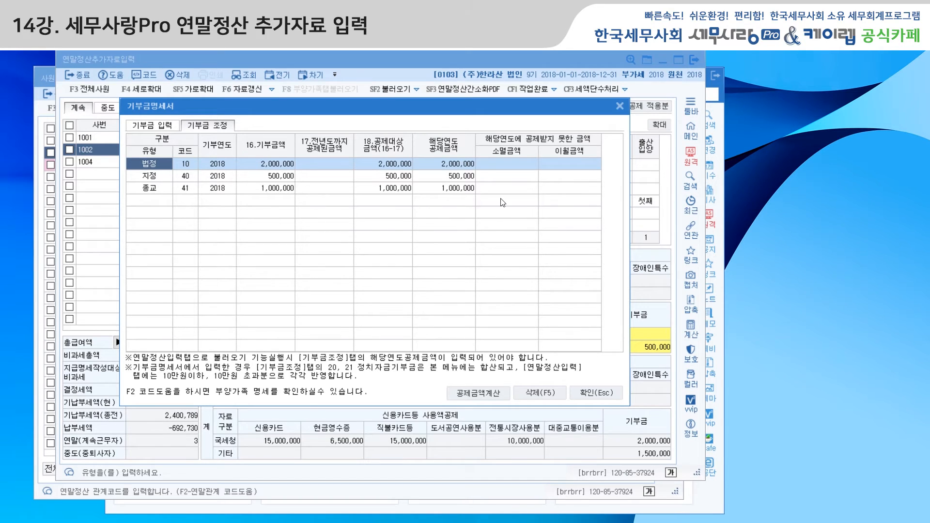
- Review the 기부금 조정 rows and the first empty row, and confirm the 기부금명세서
{"action": "left_click", "coordinate": [146, 204]}
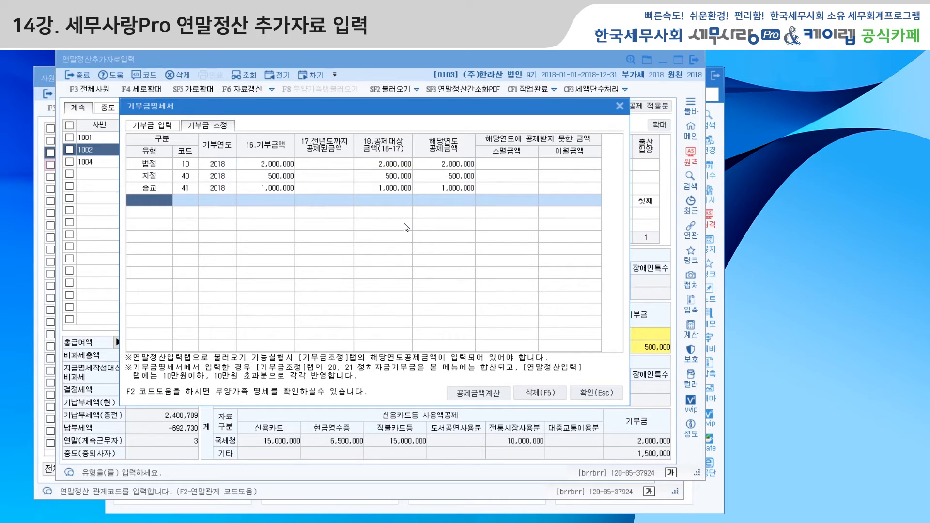
{"action": "left_click", "coordinate": [161, 127]}
{"action": "left_click", "coordinate": [209, 127]}
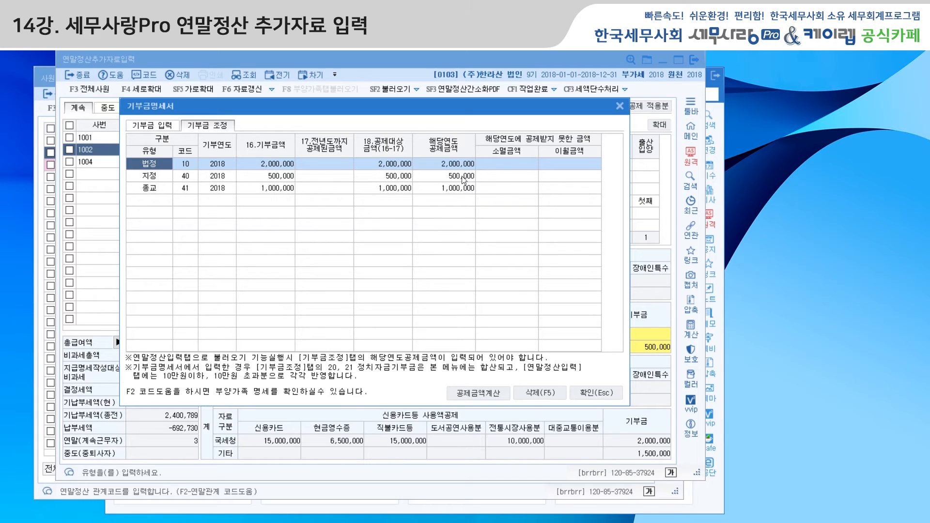
{"action": "left_click", "coordinate": [588, 394]}
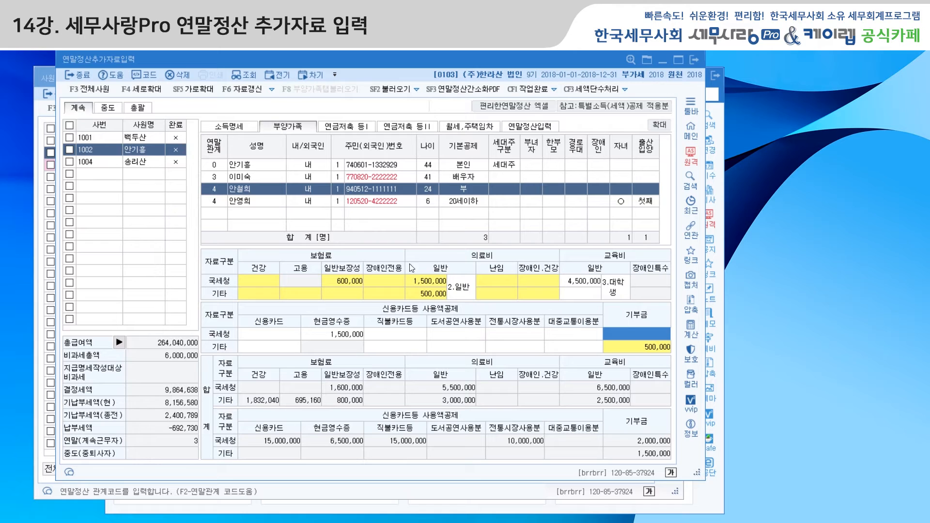
- Set the first 퇴직연금 구분 entry in 연금저축 등 I to 1.퇴직연금 for employee 1002
{"action": "left_click", "coordinate": [343, 130]}
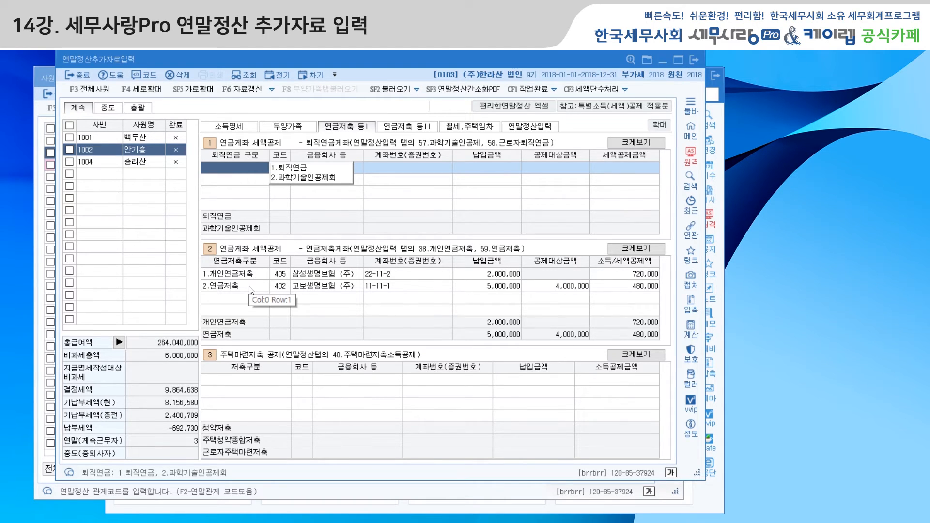
{"action": "left_click", "coordinate": [284, 169]}
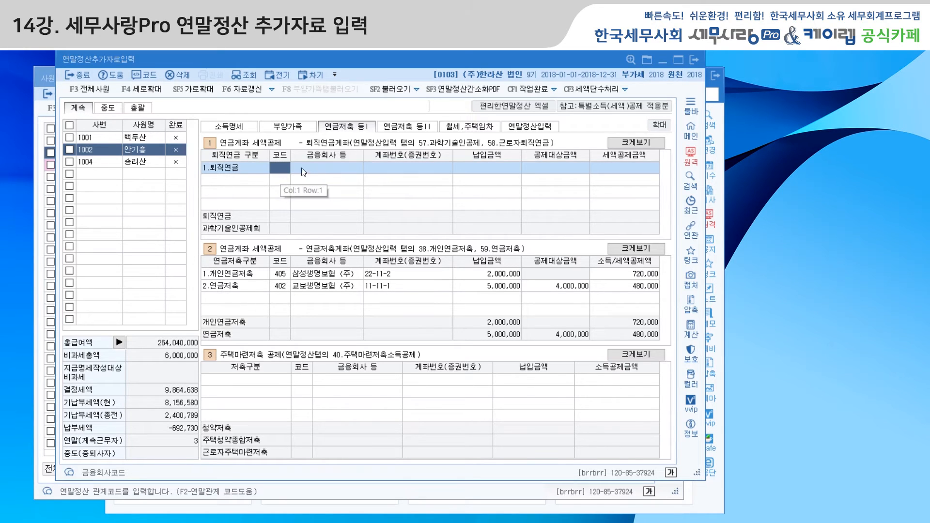
- Check employee 1001's retirement pension entries, and examine employee 1002's 1.개인연금저축 and 2.연금저축 rows in 연금저축 등I
{"action": "left_click", "coordinate": [138, 138]}
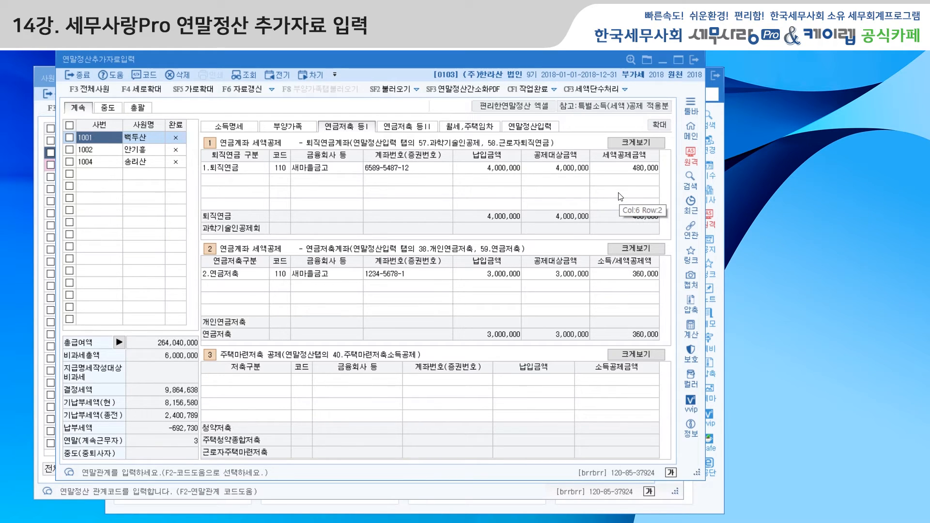
{"action": "left_click", "coordinate": [114, 152]}
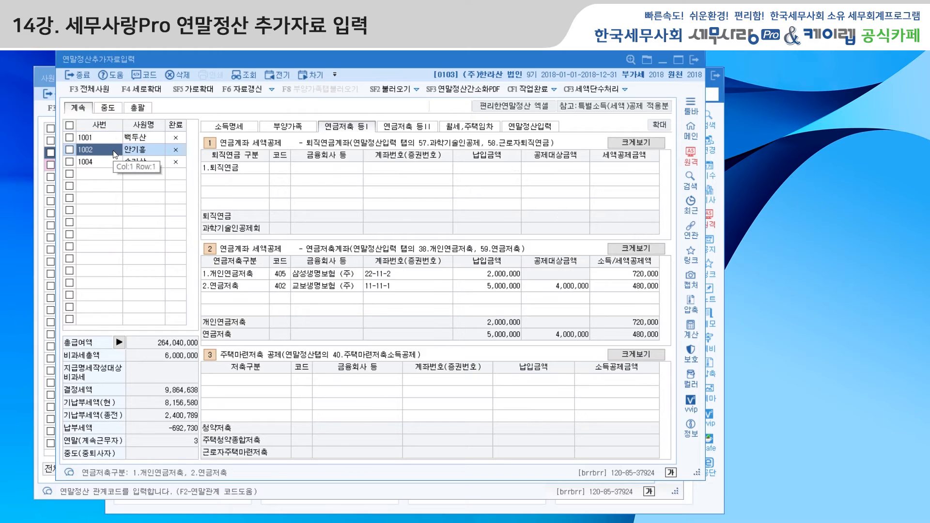
{"action": "left_click", "coordinate": [247, 274]}
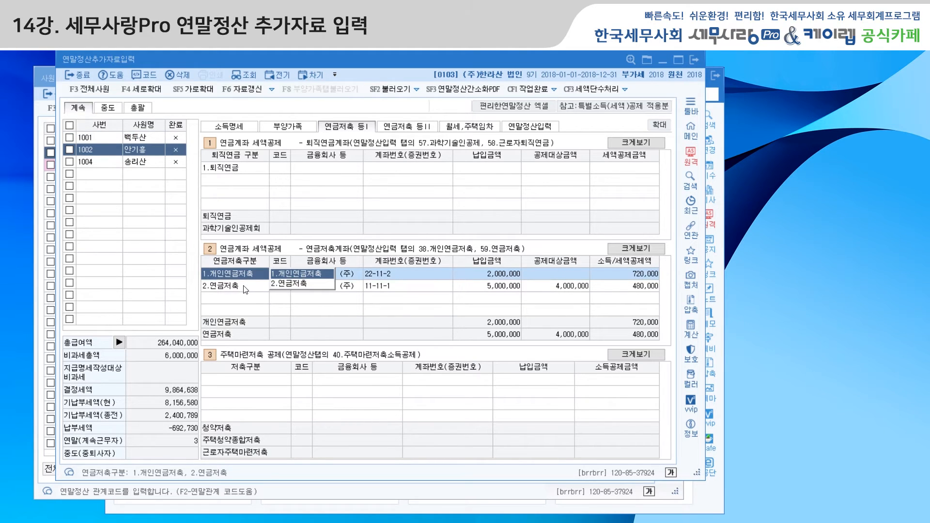
{"action": "left_click", "coordinate": [245, 289]}
{"action": "left_click", "coordinate": [248, 274]}
- Review employee 1002's entries in 연금저축 등II and 월세,주택임차, and bring up 연말정산입력
{"action": "left_click", "coordinate": [426, 129]}
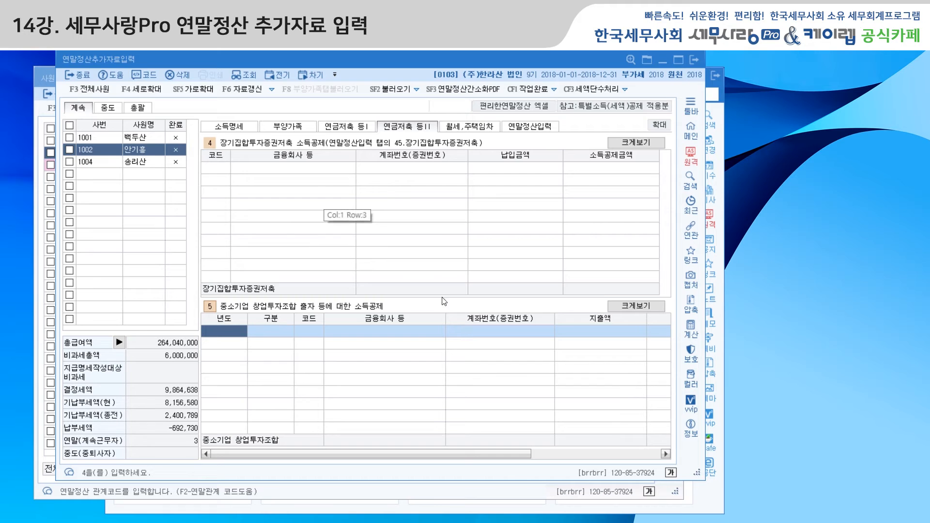
{"action": "left_click", "coordinate": [481, 130]}
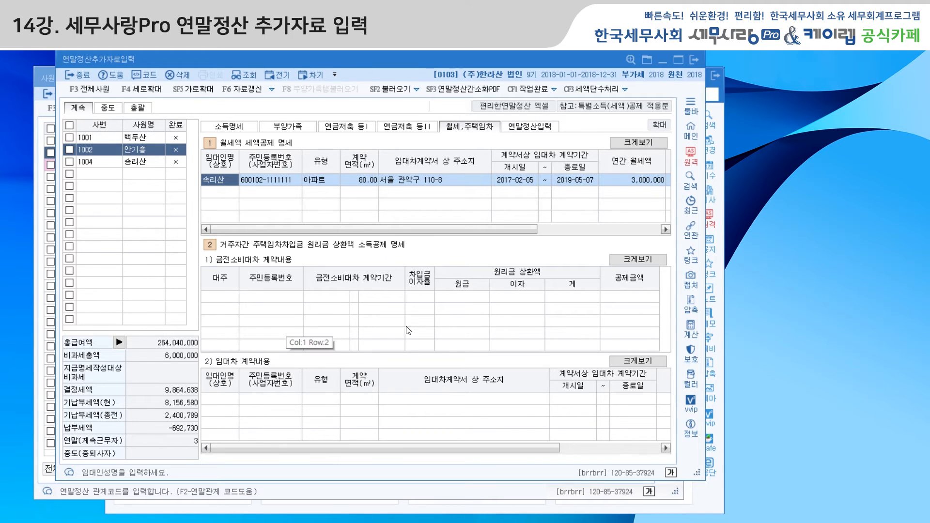
{"action": "left_click", "coordinate": [536, 129]}
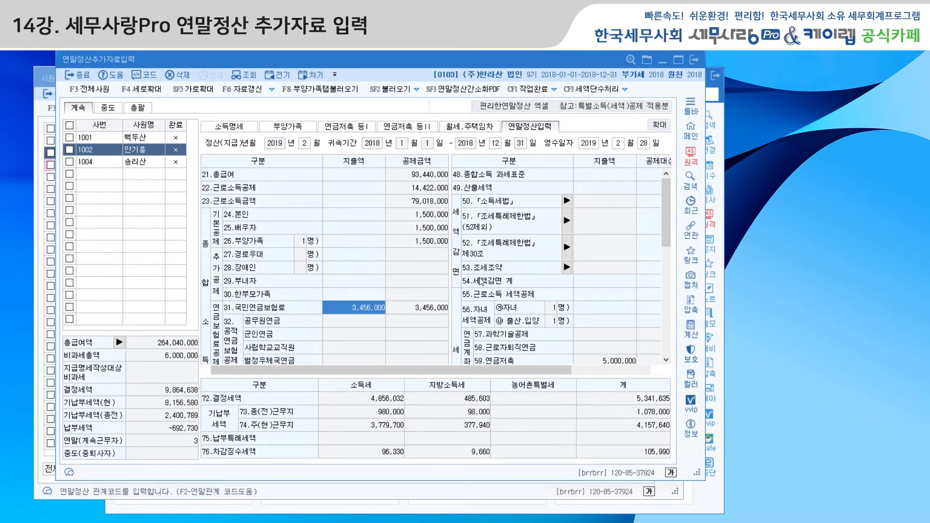
- Load employee 1002's 부양가족 expenses into the 지출액 items of 연말정산입력 with 부양가족탭불러오기 and confirm
{"action": "left_click", "coordinate": [318, 90]}
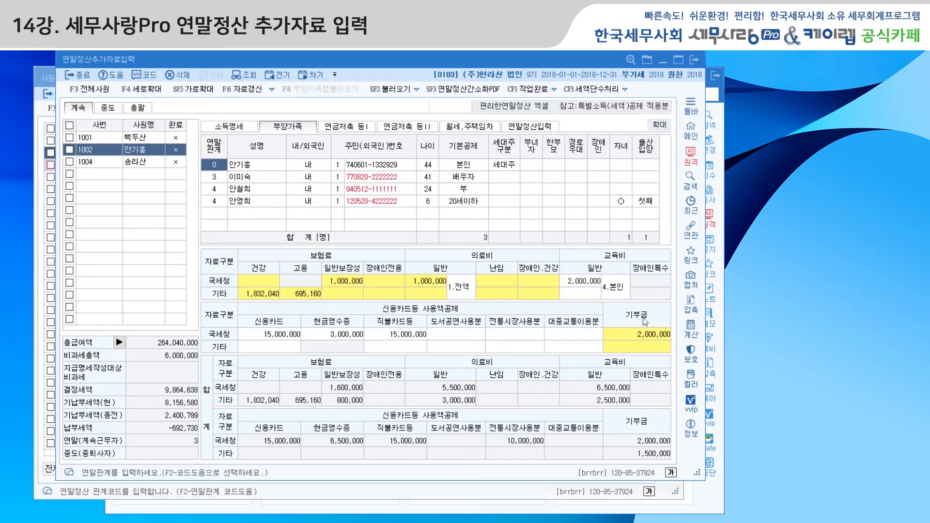
{"action": "left_click", "coordinate": [533, 127]}
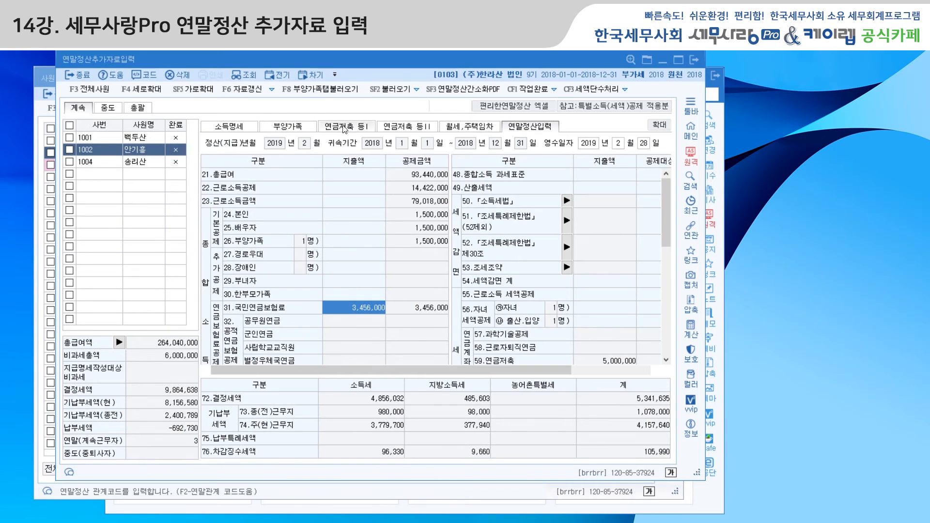
{"action": "left_click", "coordinate": [324, 90]}
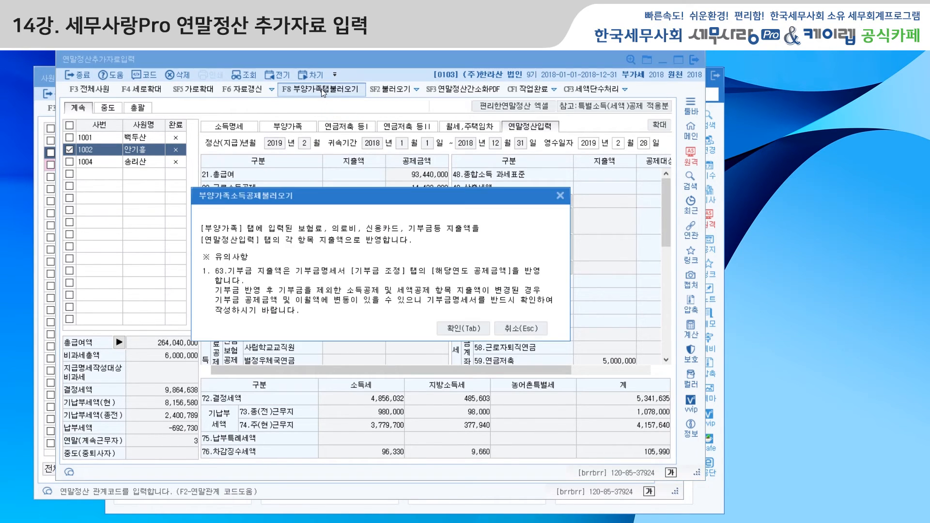
{"action": "left_click", "coordinate": [472, 327]}
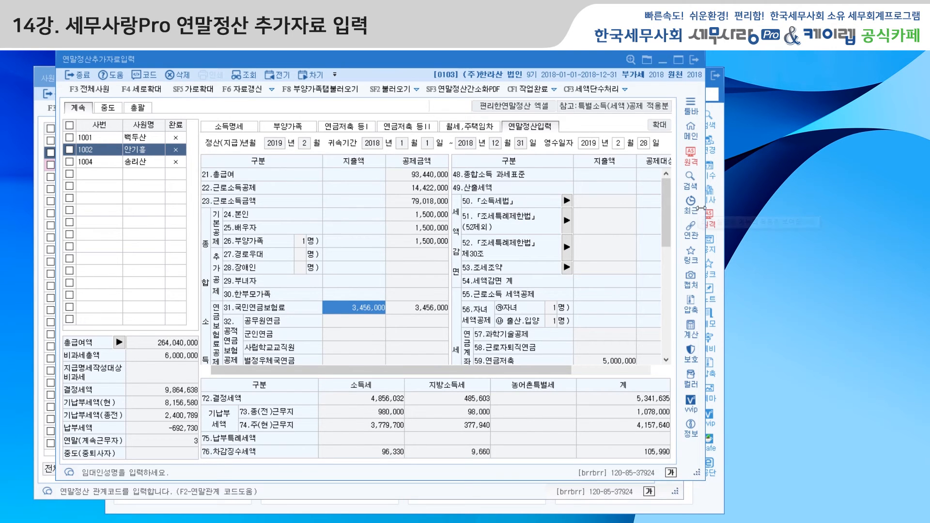
- Widen the 연말정산추가자료입력 window and review 부양가족, 연금저축 등I, 연금저축 등II, 월세,주택임차, and 연말정산입력
{"action": "left_click_drag", "start_coordinate": [701, 211], "coordinate": [836, 222]}
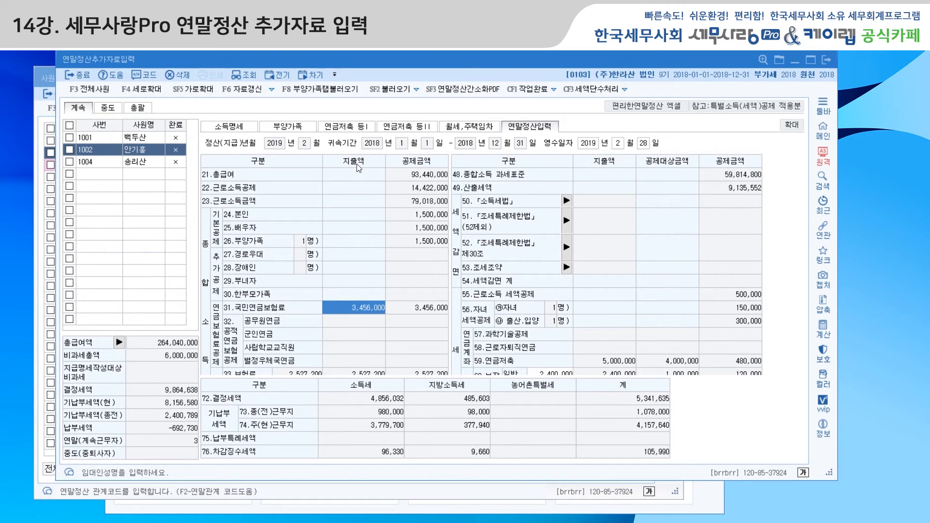
{"action": "left_click", "coordinate": [292, 129]}
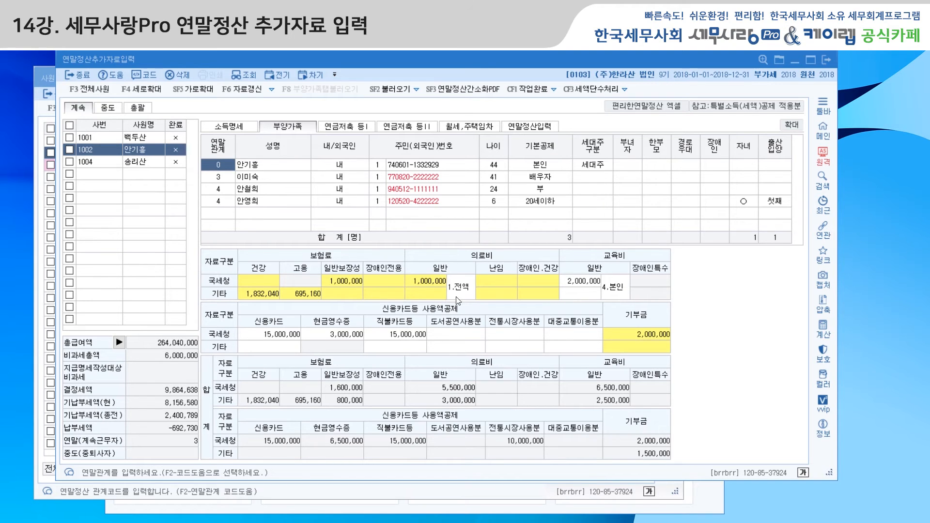
{"action": "left_click", "coordinate": [357, 128]}
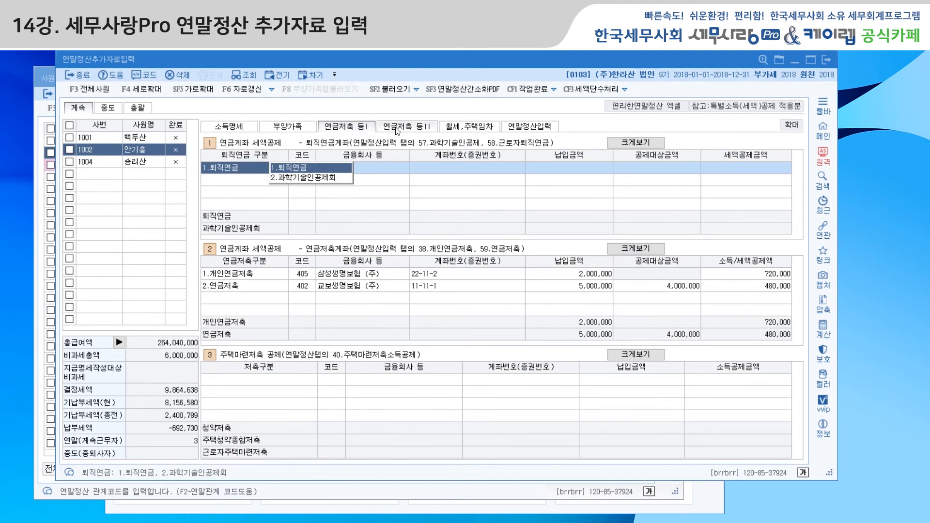
{"action": "left_click", "coordinate": [399, 129]}
{"action": "left_click", "coordinate": [471, 129]}
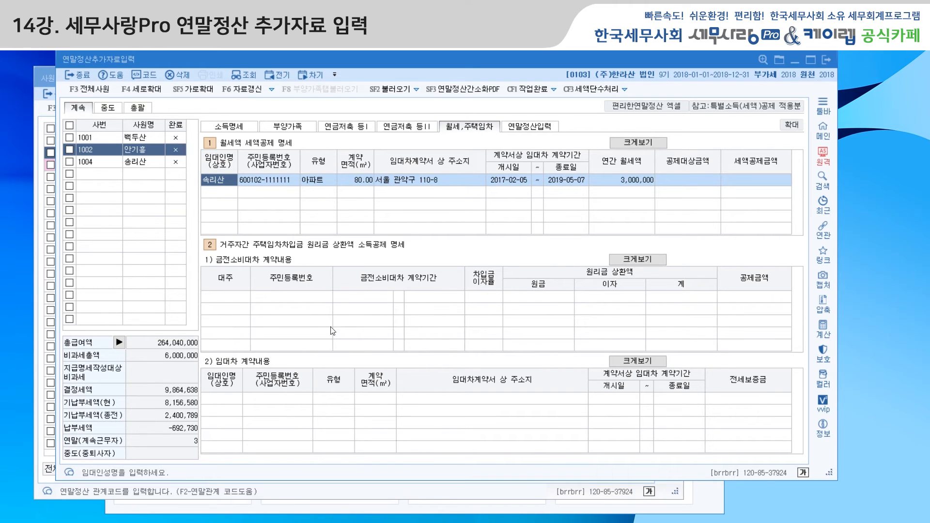
{"action": "left_click", "coordinate": [536, 127]}
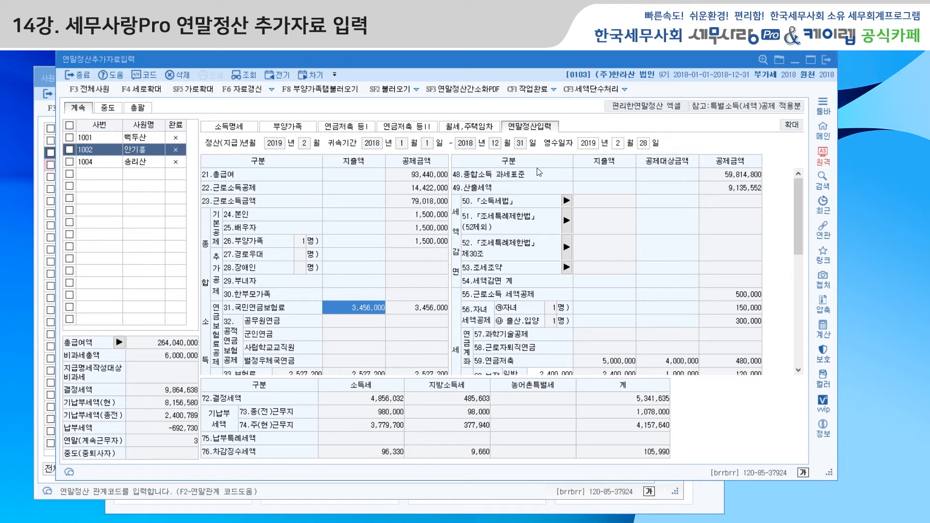
- Examine the 주택자금 details of 34.장기주택저당차입금이자상환액, including the 2015년 이후 기타대출 amount, and close them
{"action": "left_click_drag", "start_coordinate": [797, 234], "coordinate": [795, 297]}
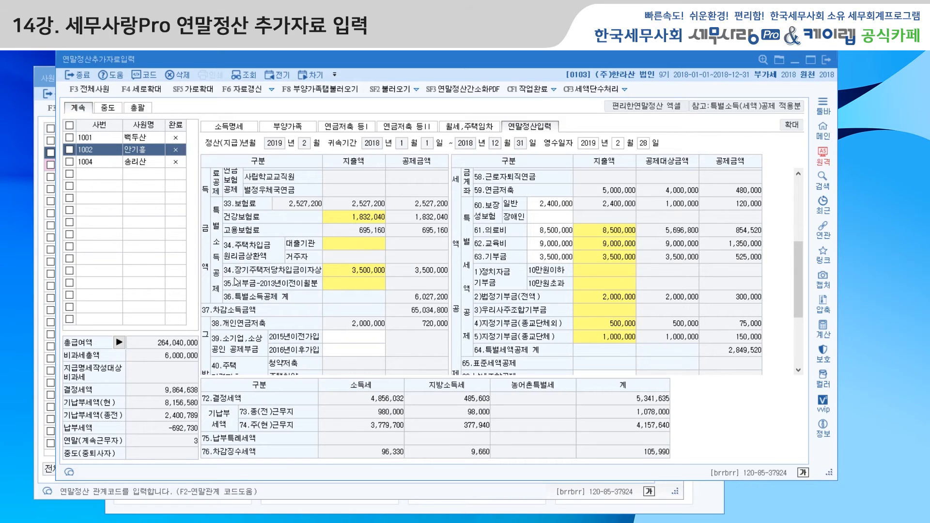
{"action": "left_click", "coordinate": [364, 275]}
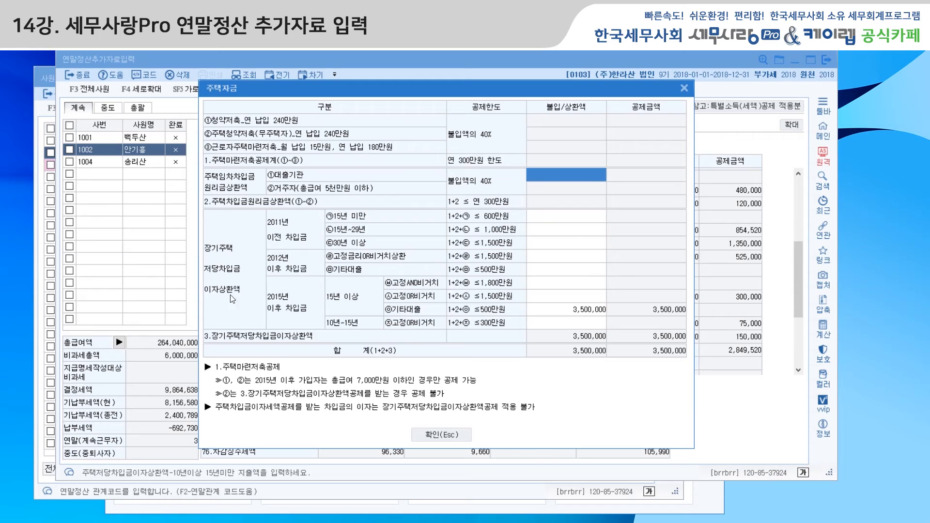
{"action": "left_click", "coordinate": [554, 314]}
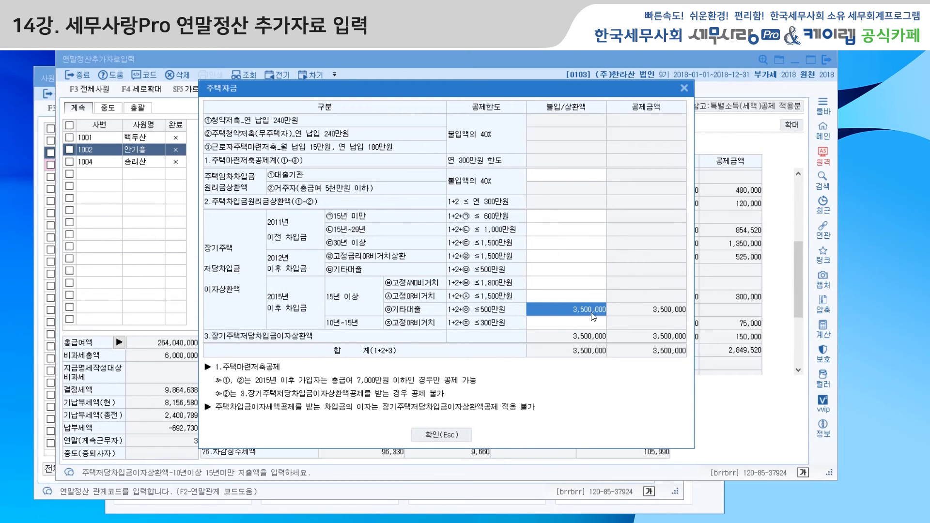
{"action": "left_click", "coordinate": [461, 434]}
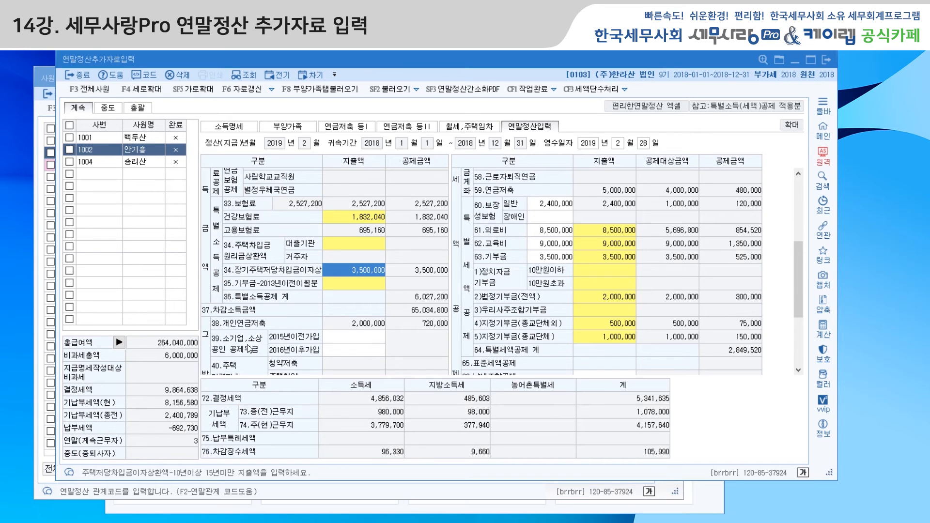
- Check the 39.소기업,소상공인 공제부금 2016년이후가입 field, and compare the other input pages with the remaining 연말정산입력 items
{"action": "left_click", "coordinate": [349, 356]}
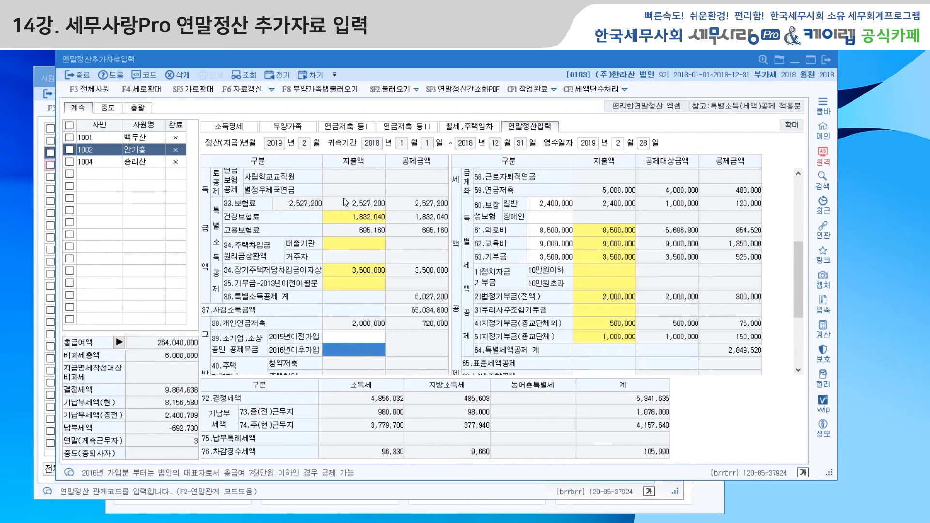
{"action": "left_click", "coordinate": [289, 127]}
{"action": "left_click", "coordinate": [345, 127]}
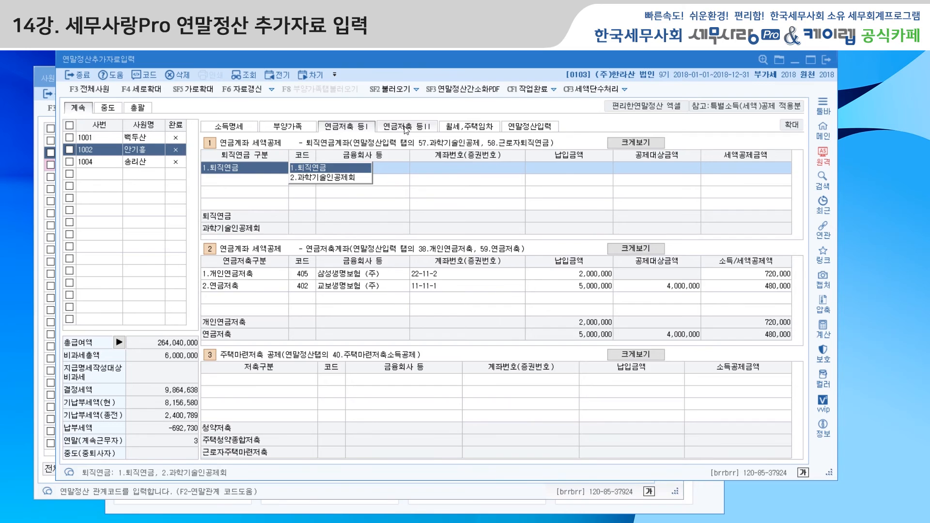
{"action": "left_click", "coordinate": [406, 127]}
{"action": "left_click", "coordinate": [456, 129]}
{"action": "left_click", "coordinate": [532, 127]}
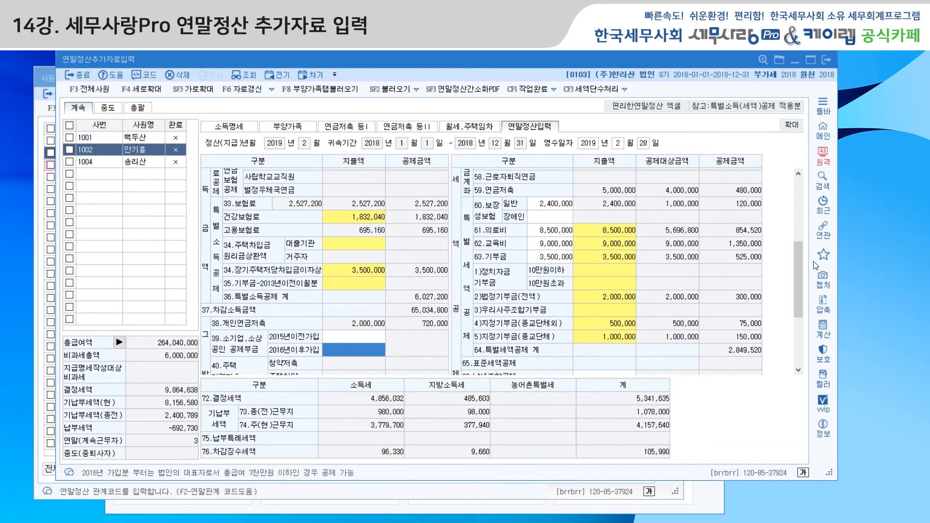
{"action": "left_click_drag", "start_coordinate": [801, 277], "coordinate": [801, 291]}
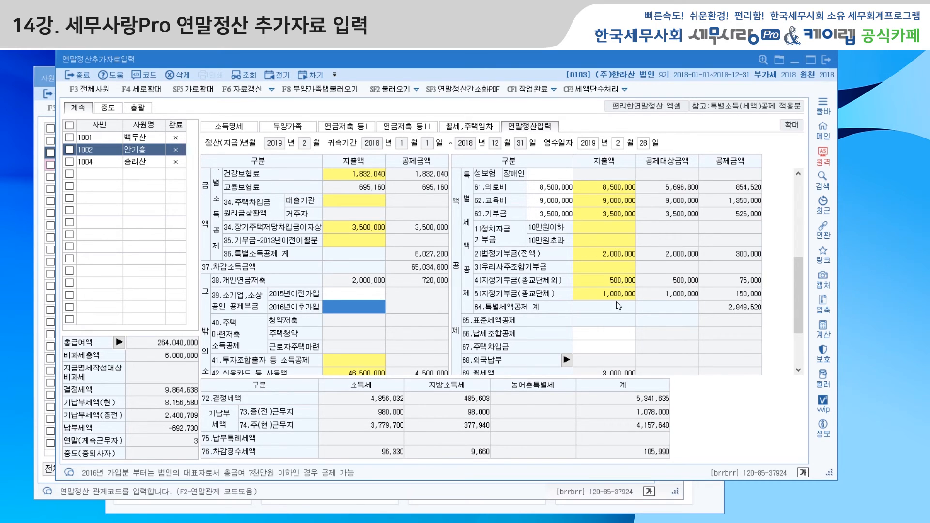
- Mark employee 1002's settlement as complete with 작업완료, and check the 부양가족 data
{"action": "left_click", "coordinate": [71, 153]}
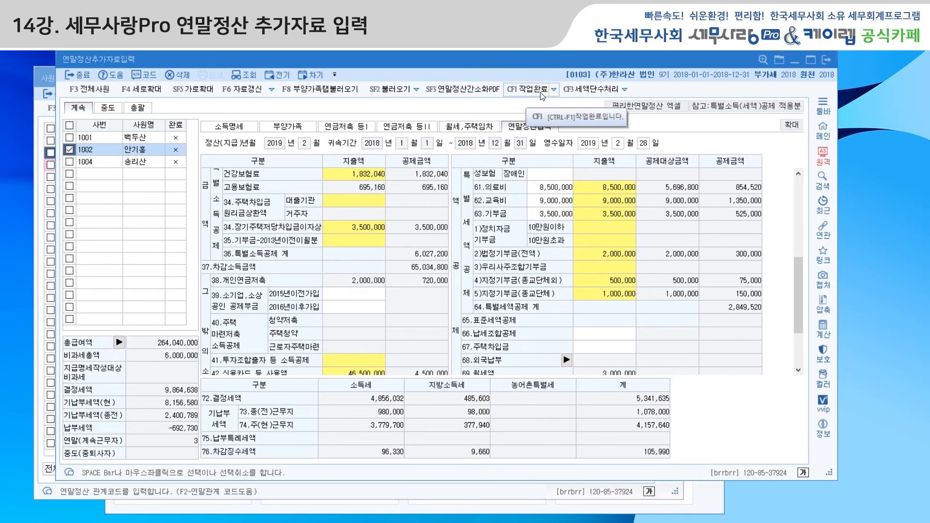
{"action": "left_click", "coordinate": [533, 93]}
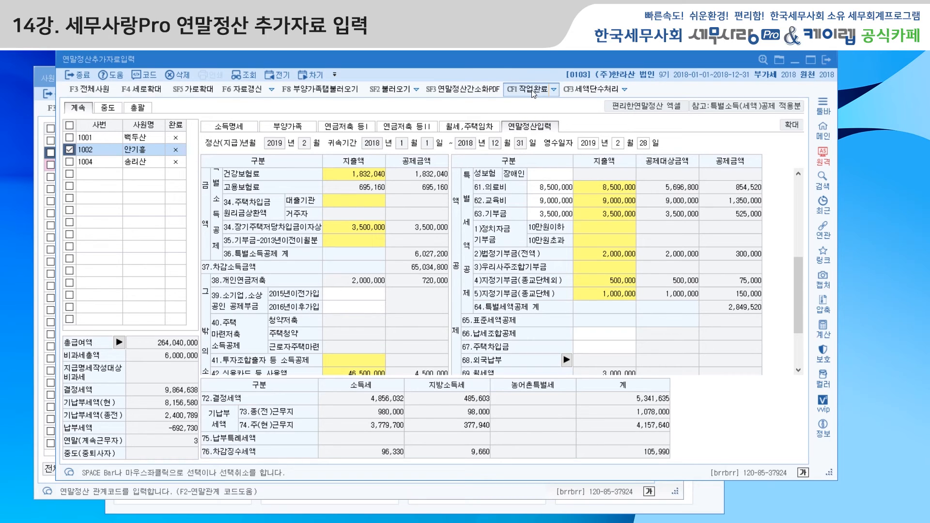
{"action": "left_click", "coordinate": [514, 286]}
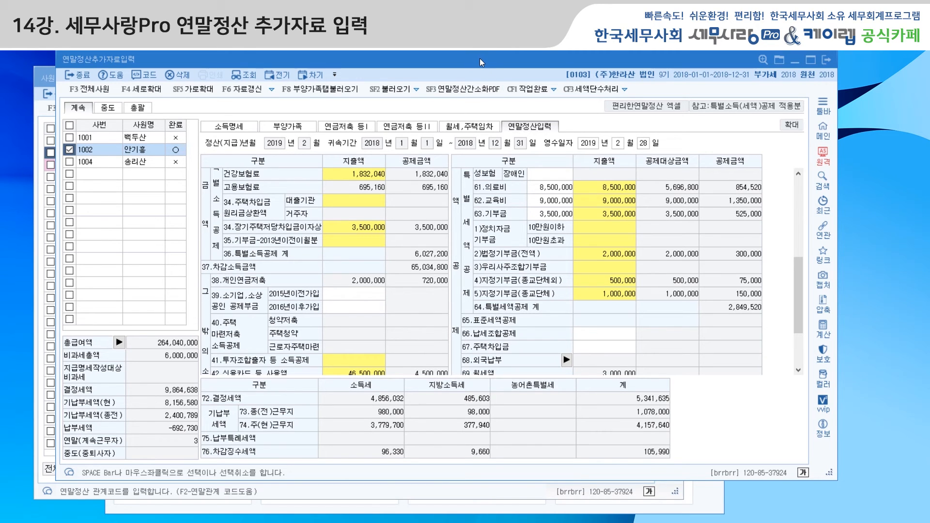
{"action": "left_click", "coordinate": [280, 131]}
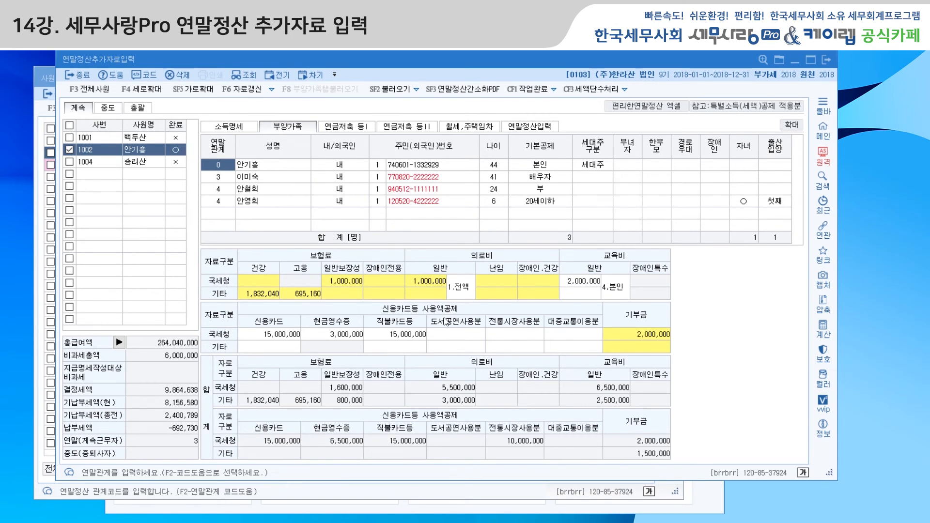
- Close 연말정산추가자료입력 and 사원등록, and open 신용카드소득공제신청서 from 연말정산관리
{"action": "left_click", "coordinate": [793, 61]}
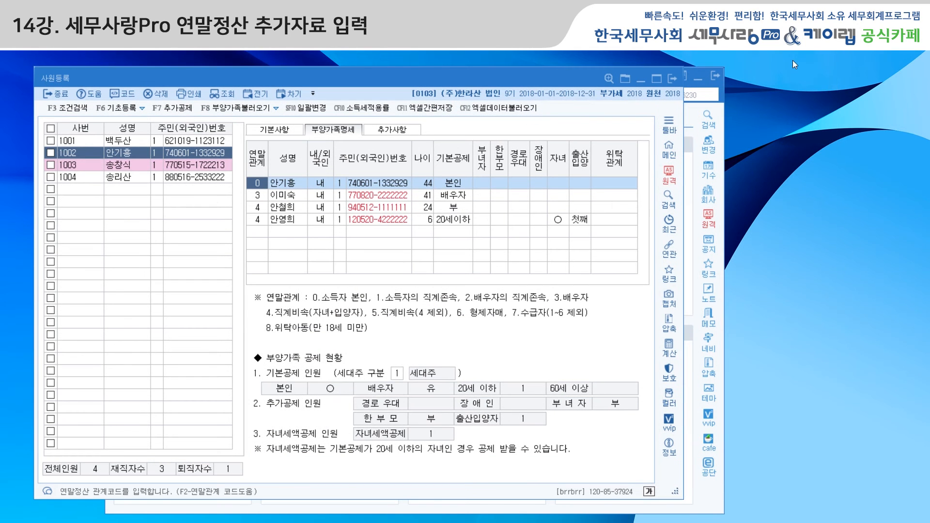
{"action": "left_click", "coordinate": [670, 79]}
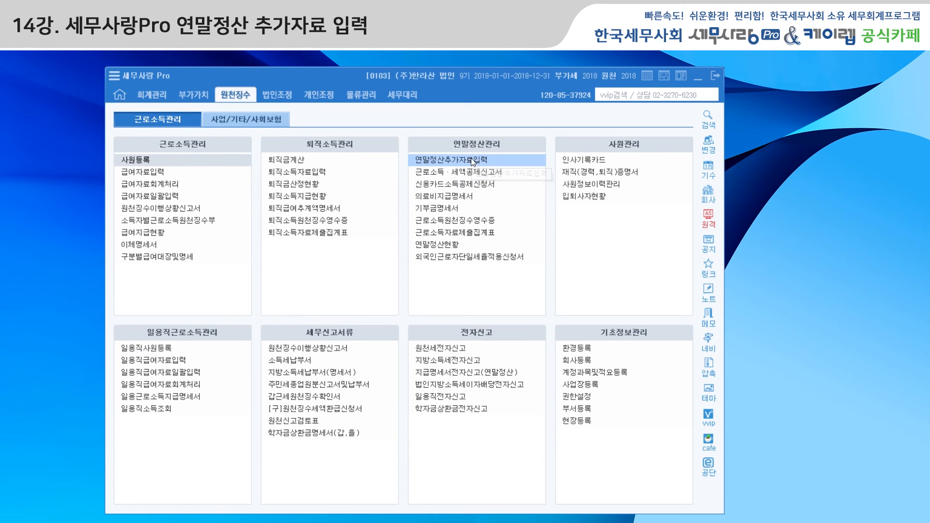
{"action": "left_click", "coordinate": [468, 185]}
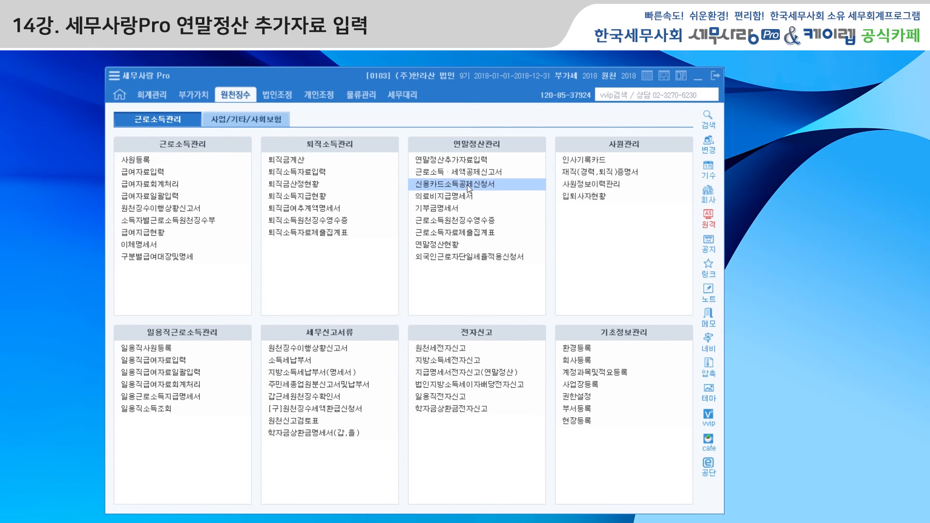
{"action": "left_click_drag", "start_coordinate": [326, 37], "coordinate": [383, 56]}
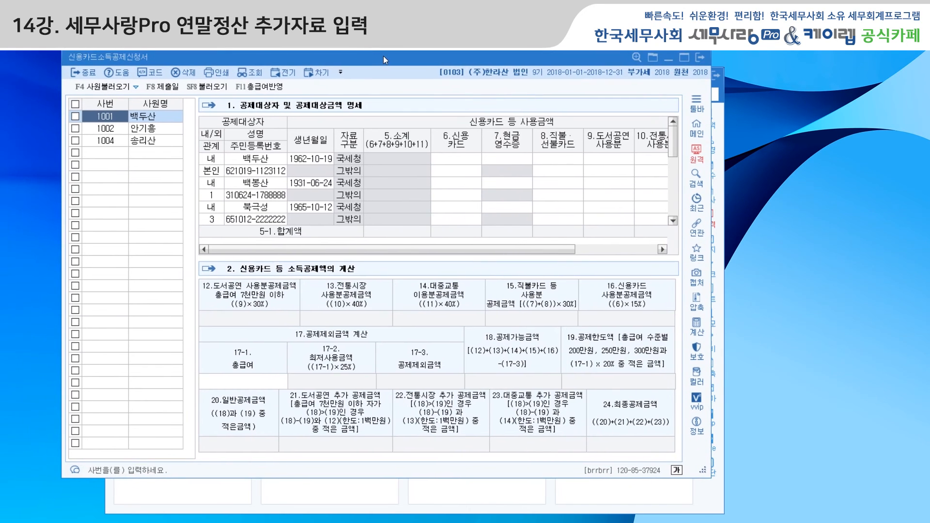
- Run 불러오기 in 신용카드소득공제신청서, and load the employee list with 사원불러오기
{"action": "left_click", "coordinate": [206, 92]}
{"action": "left_click", "coordinate": [446, 283]}
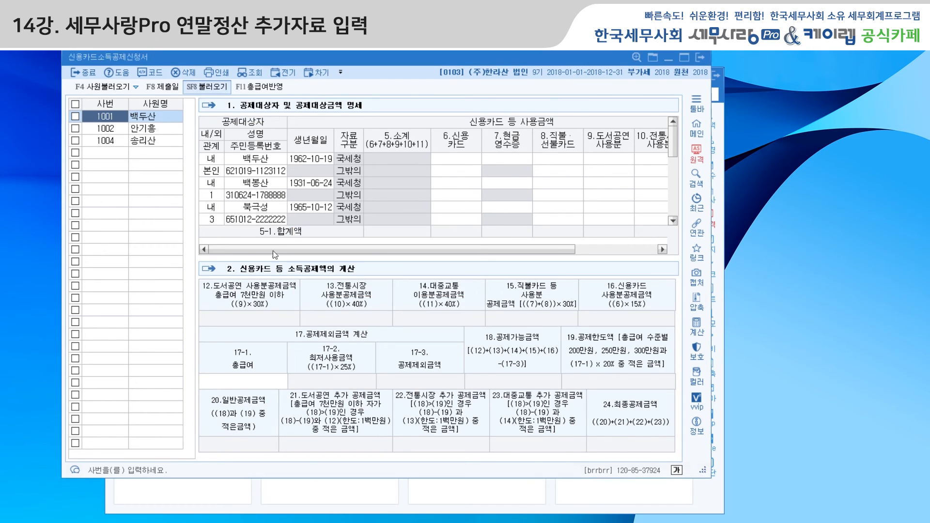
{"action": "left_click", "coordinate": [104, 88]}
{"action": "left_click", "coordinate": [404, 284]}
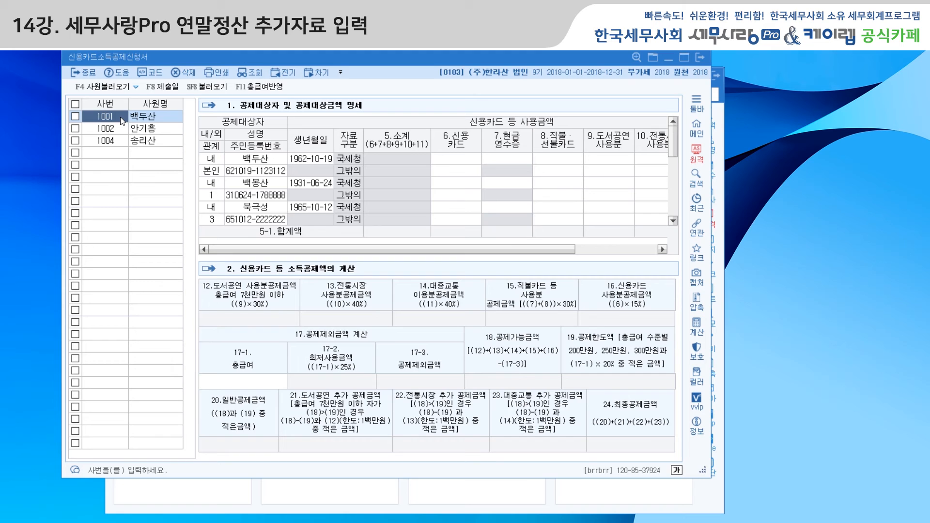
- Select all employees in 신용카드소득공제신청서 and load their card usage data from 부양가족소득공제 of 연말정산추가자료입력
{"action": "left_click", "coordinate": [119, 130]}
{"action": "left_click", "coordinate": [120, 131]}
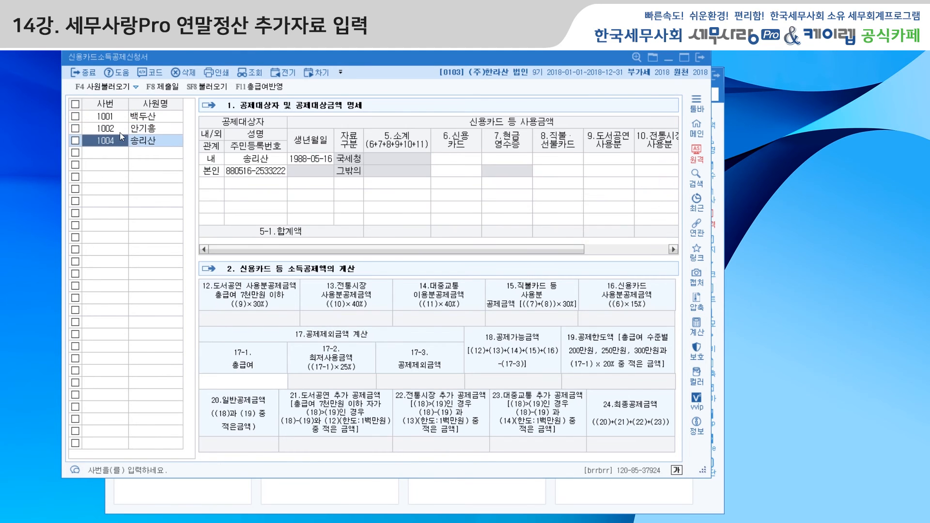
{"action": "left_click", "coordinate": [76, 106]}
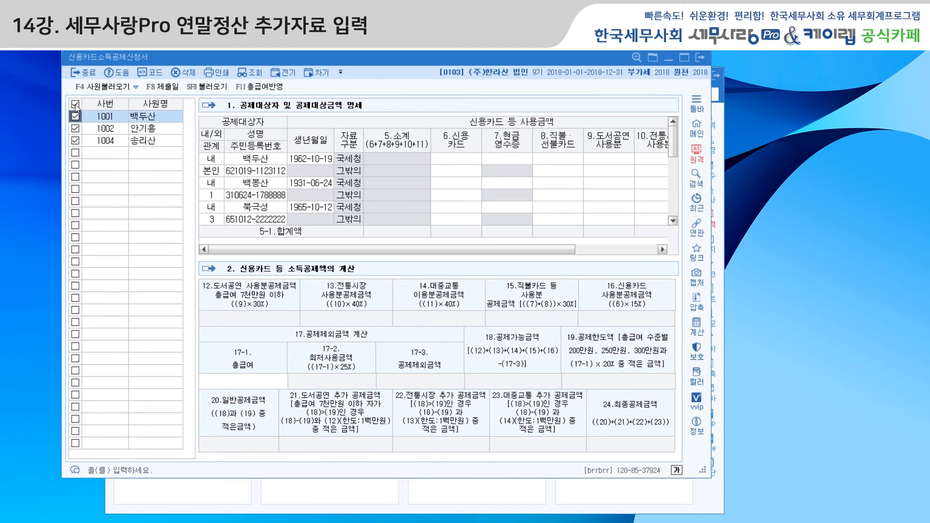
{"action": "left_click", "coordinate": [209, 87]}
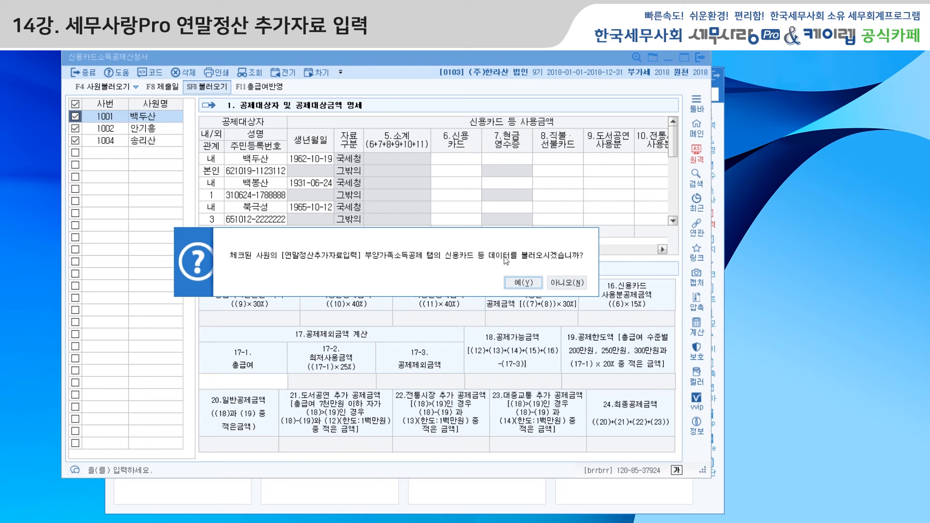
{"action": "left_click", "coordinate": [523, 282]}
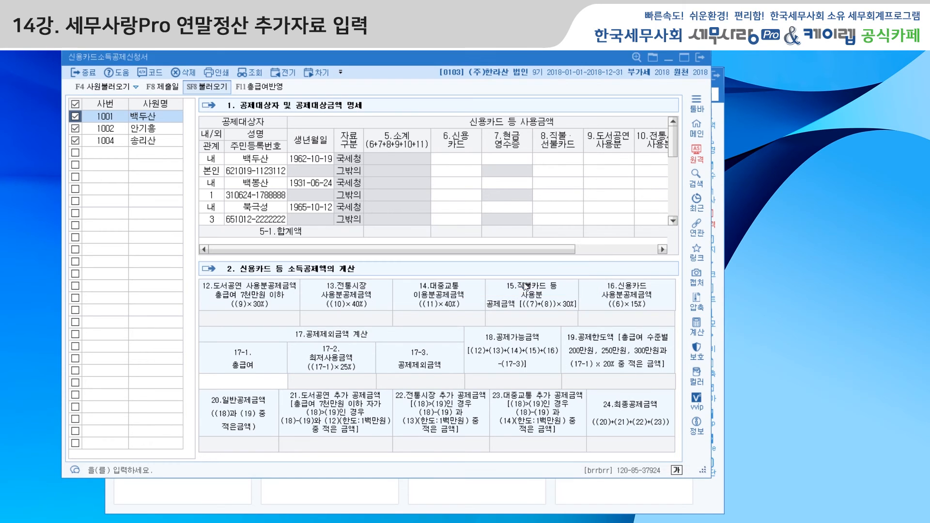
- Check the loaded card deduction data of employees 1002 and 1004, and close 신용카드소득공제신청서
{"action": "left_click", "coordinate": [150, 129]}
{"action": "left_click", "coordinate": [148, 140]}
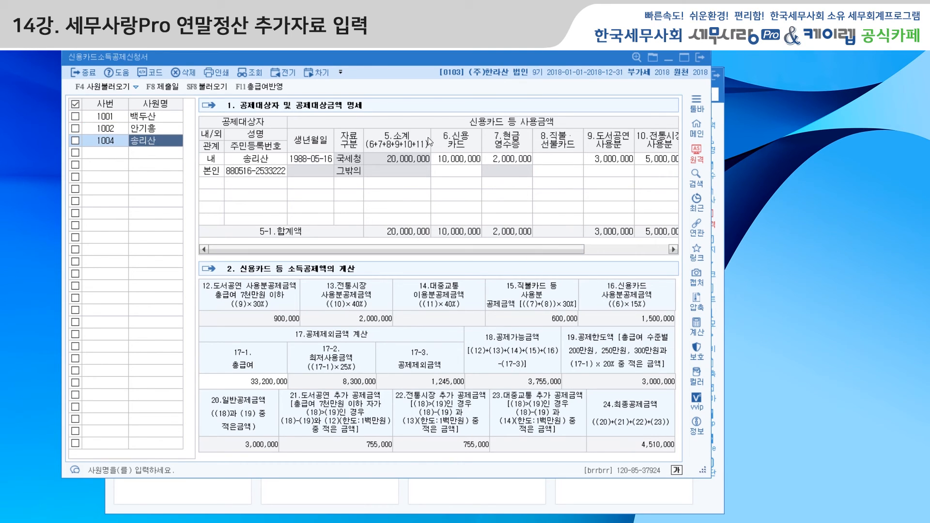
{"action": "left_click", "coordinate": [700, 59]}
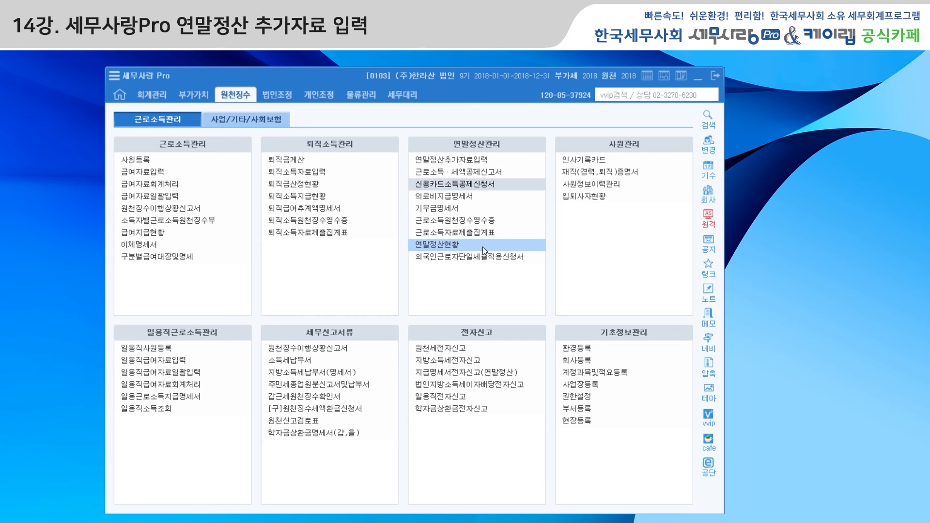
- Open 의료비지급명세서 from 연말정산관리 and load the 계속근무자 employees with 사원불러오기
{"action": "left_click", "coordinate": [467, 196]}
{"action": "left_click_drag", "start_coordinate": [331, 58], "coordinate": [353, 71]}
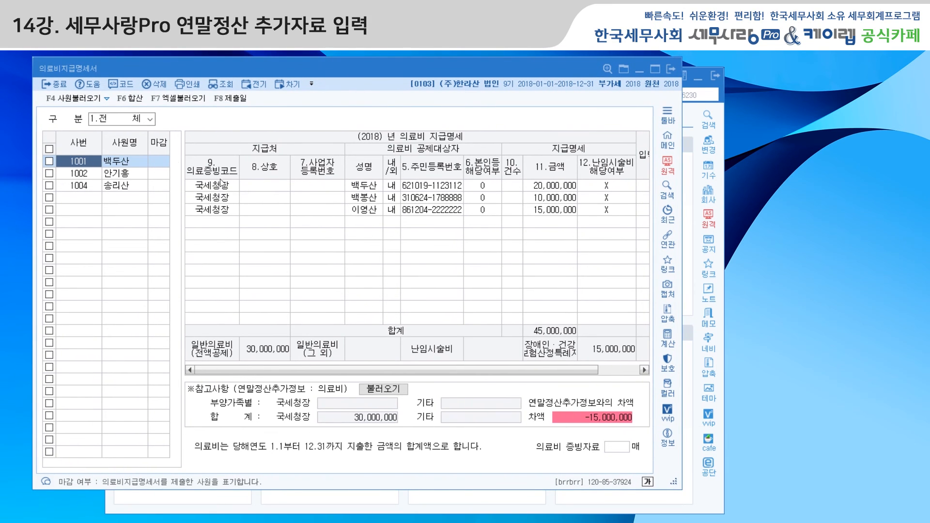
{"action": "left_click", "coordinate": [71, 101]}
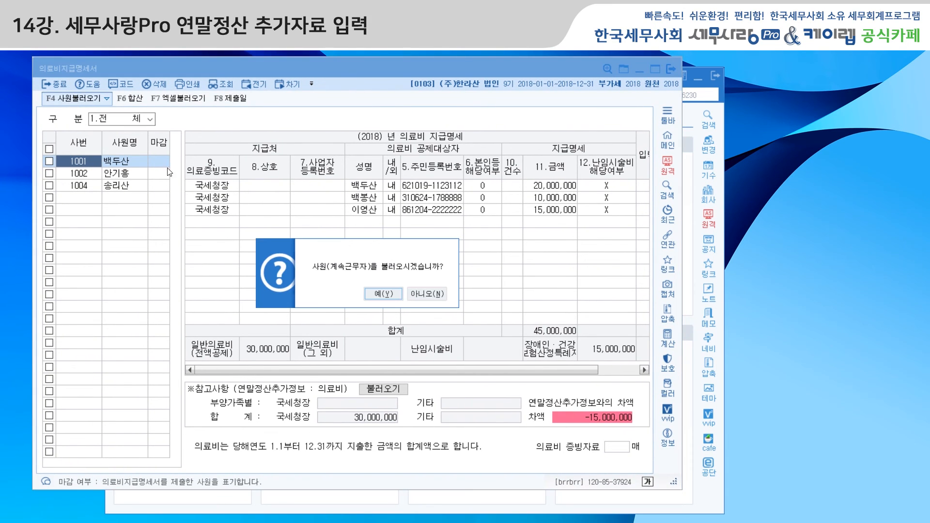
{"action": "left_click", "coordinate": [383, 294]}
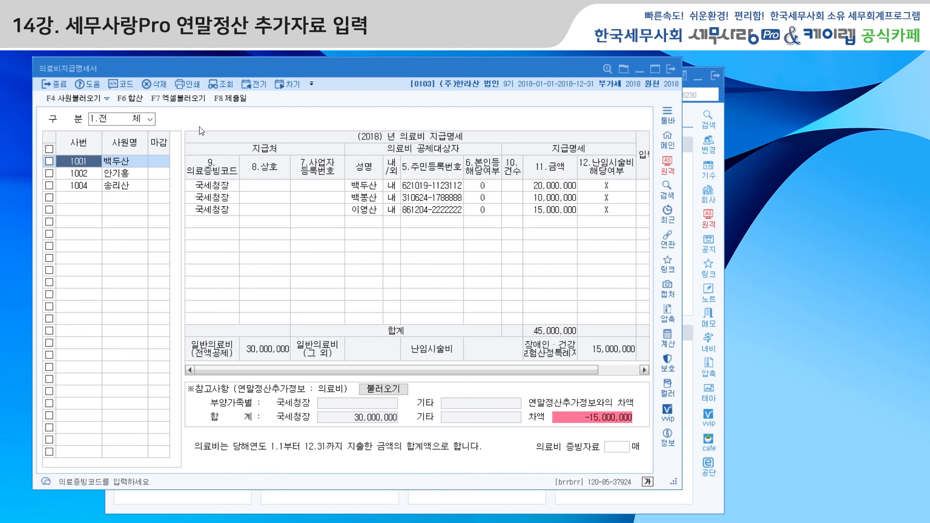
- Compare the medical expense entries and the 연말정산추가정보와의 차액 of employees 1001 and 1002, and close 의료비지급명세서
{"action": "left_click", "coordinate": [97, 176]}
{"action": "left_click", "coordinate": [90, 186]}
{"action": "left_click", "coordinate": [89, 175]}
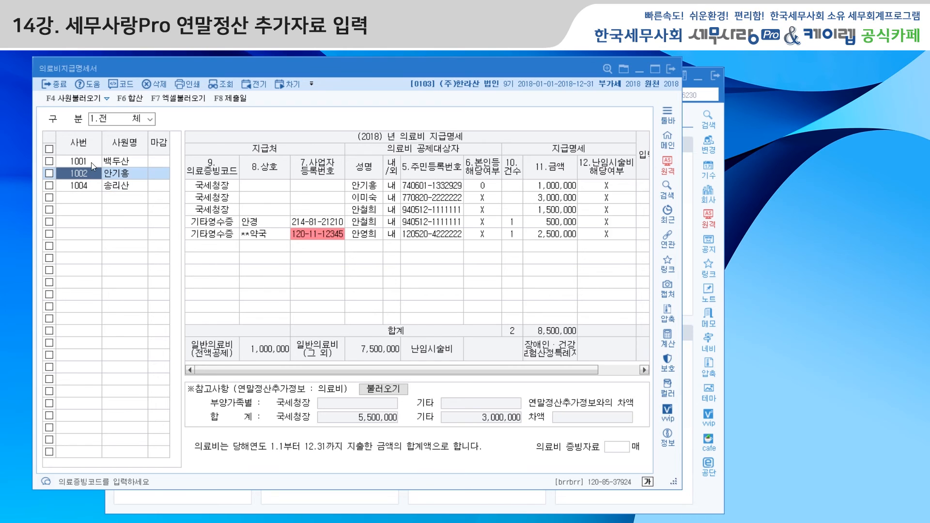
{"action": "left_click", "coordinate": [91, 162]}
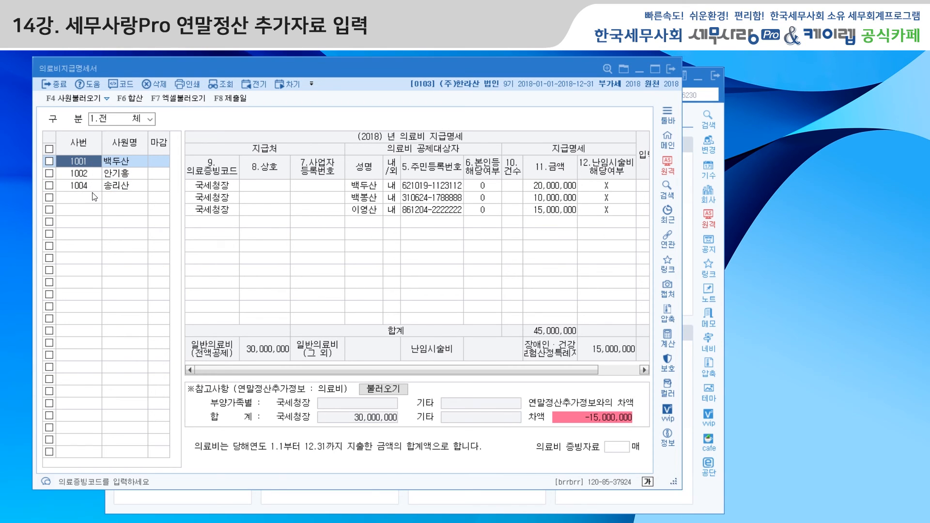
{"action": "left_click", "coordinate": [96, 174]}
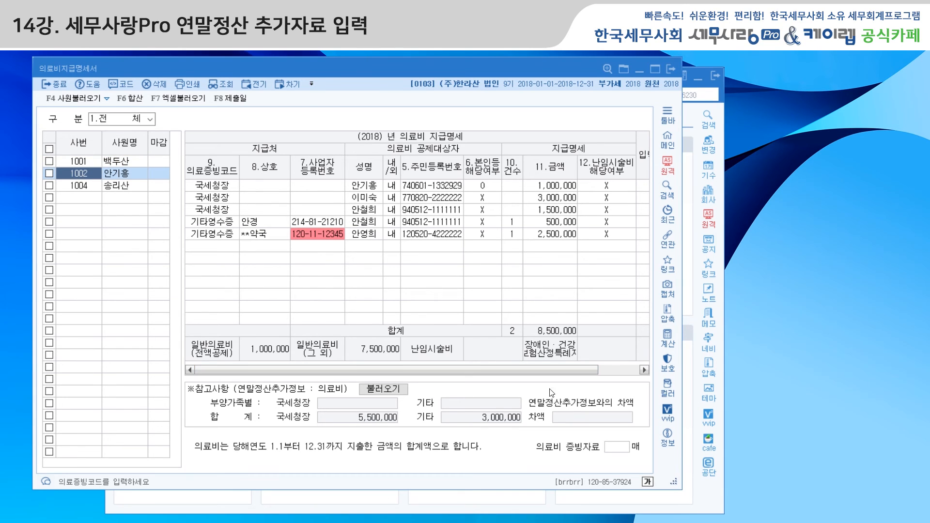
{"action": "left_click", "coordinate": [83, 162]}
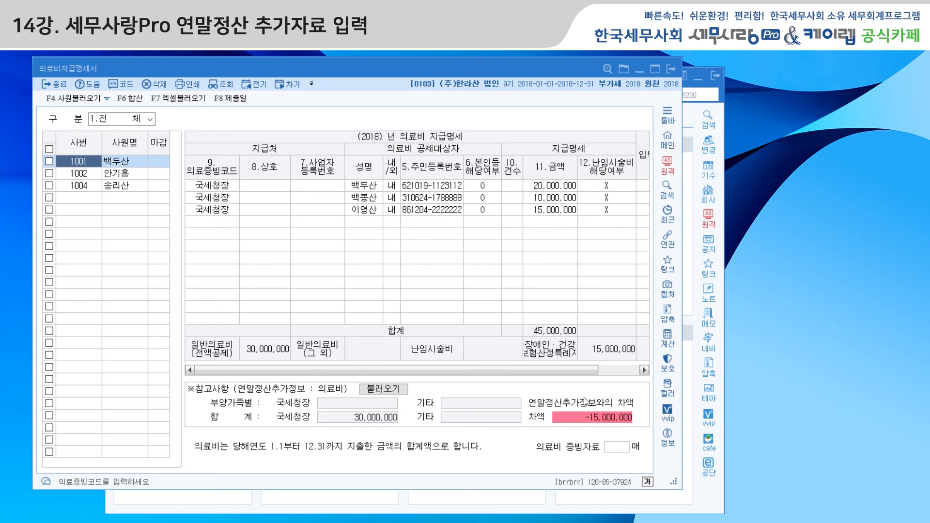
{"action": "left_click", "coordinate": [127, 174]}
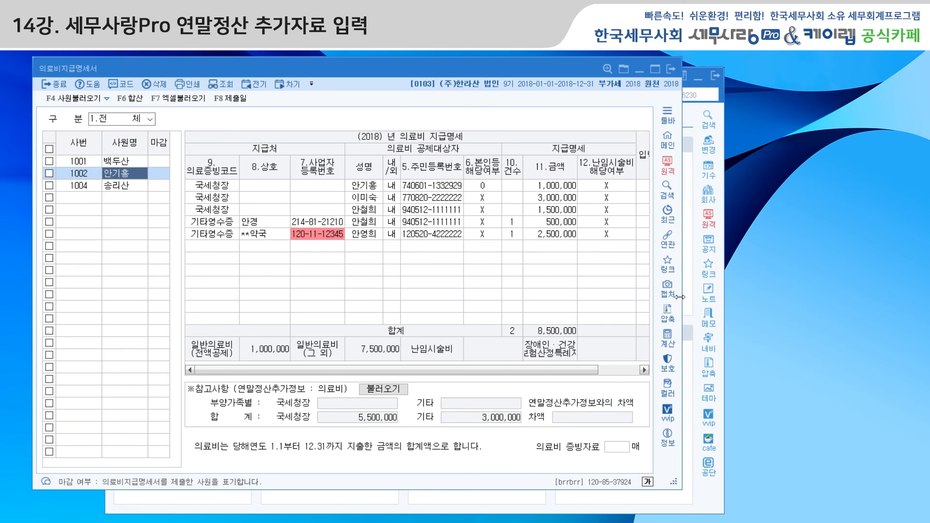
{"action": "left_click_drag", "start_coordinate": [682, 300], "coordinate": [752, 298]}
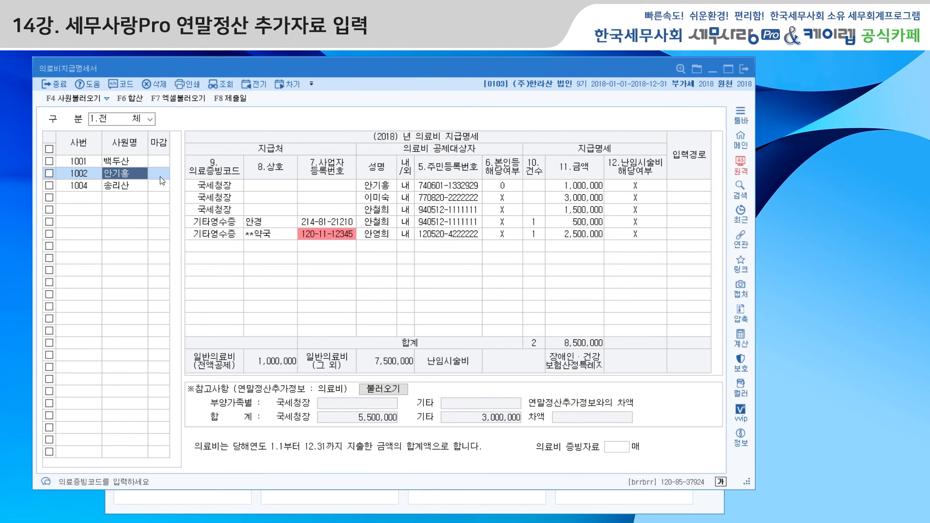
{"action": "left_click", "coordinate": [124, 163]}
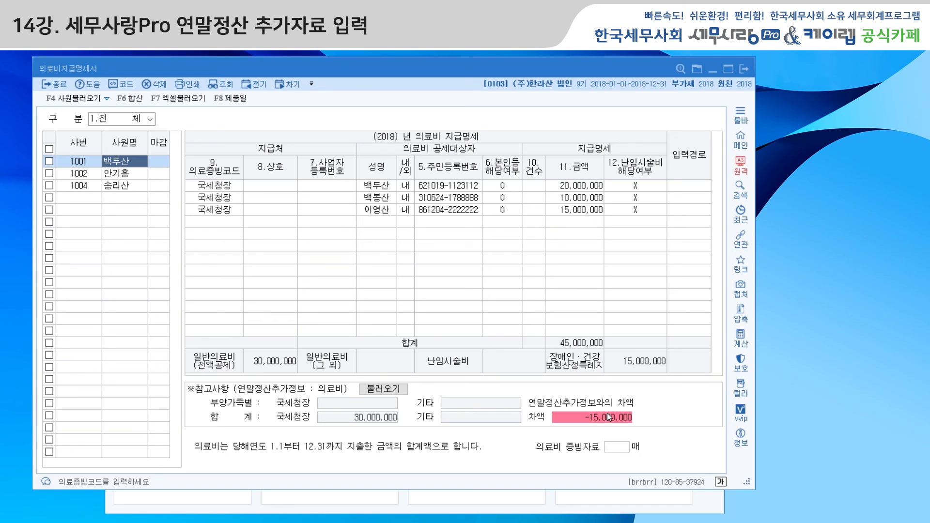
{"action": "left_click", "coordinate": [743, 72]}
- Open 기부금명세서 and review employee 1002's 기부금 입력 and 기부금 조정 data
{"action": "left_click", "coordinate": [443, 208]}
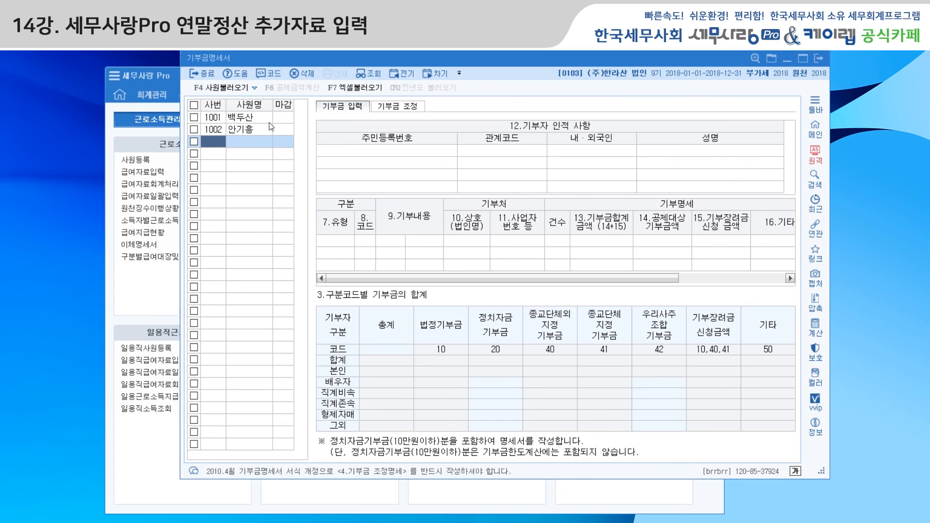
{"action": "left_click", "coordinate": [248, 132]}
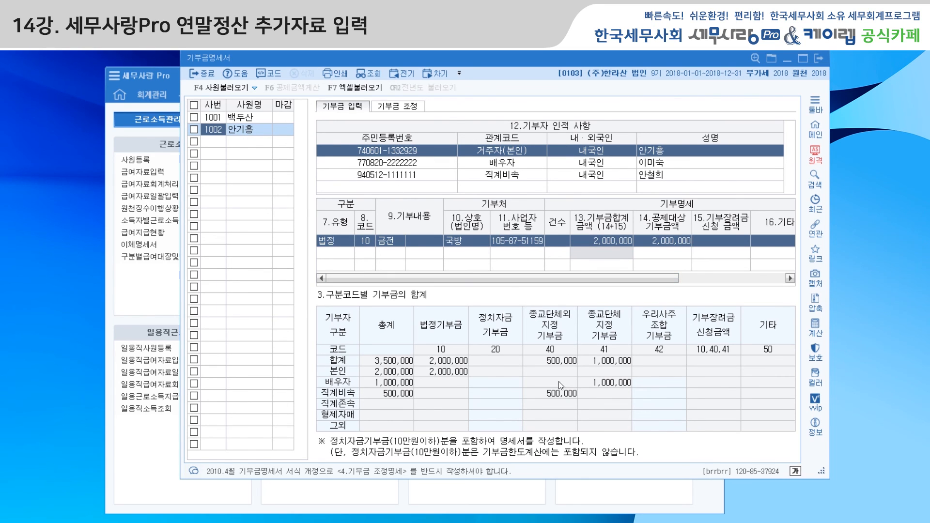
{"action": "left_click", "coordinate": [410, 110]}
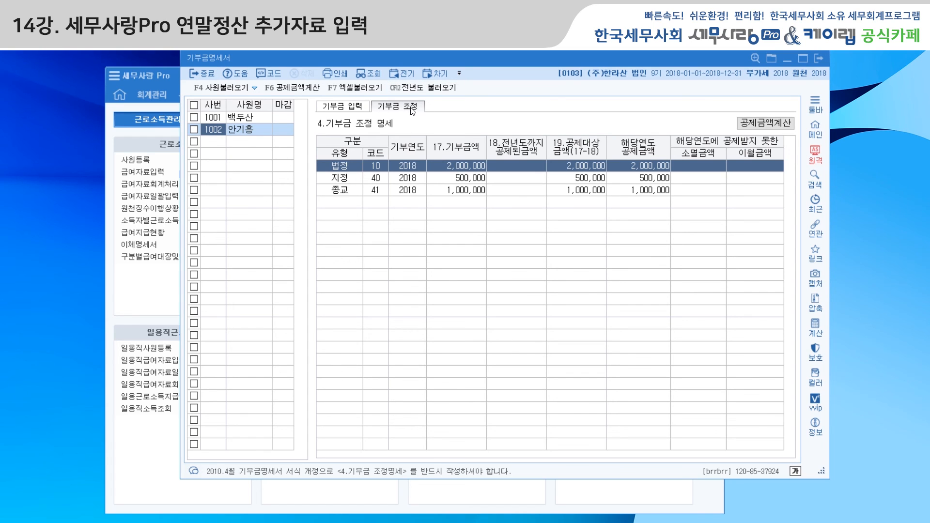
- Review employee 1002's 공제금액계산 and employee 1001's 기부금 조정 명세, and close 기부금명세서
{"action": "left_click", "coordinate": [762, 124]}
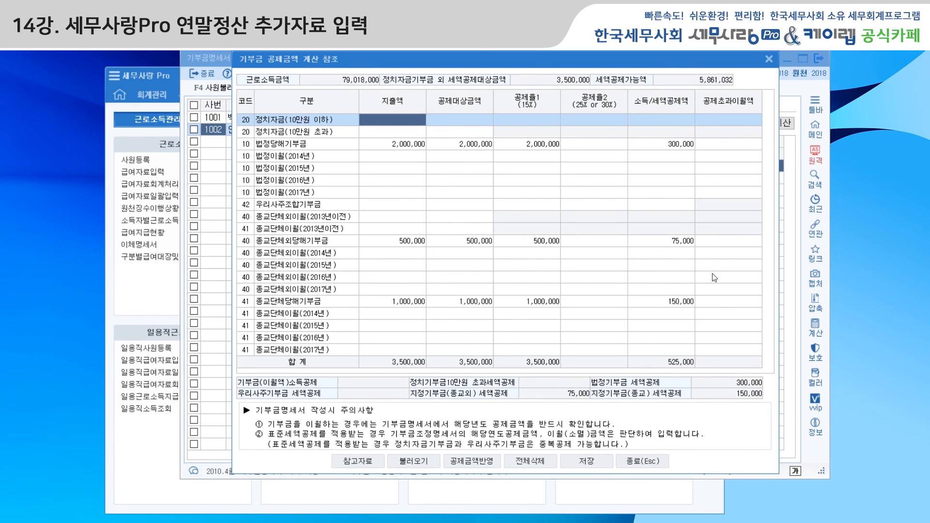
{"action": "left_click", "coordinate": [770, 58]}
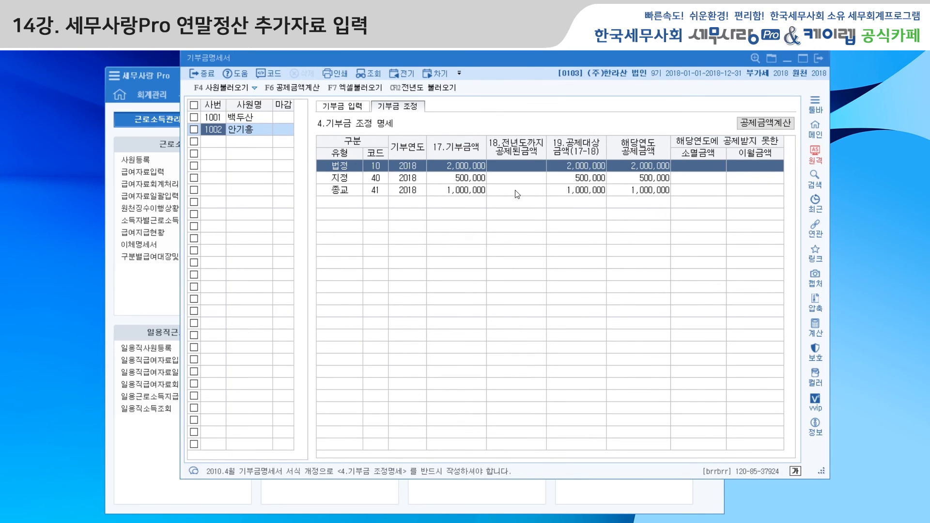
{"action": "left_click", "coordinate": [255, 118]}
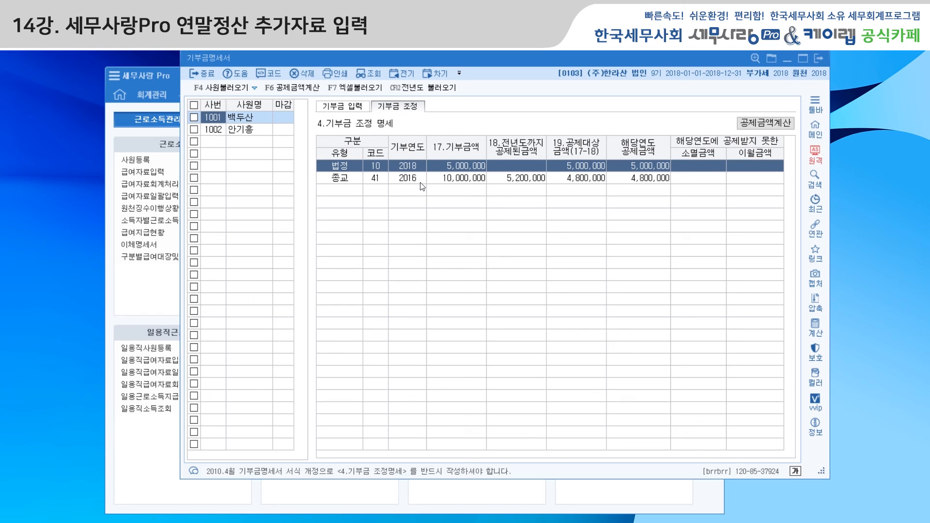
{"action": "left_click", "coordinate": [817, 59]}
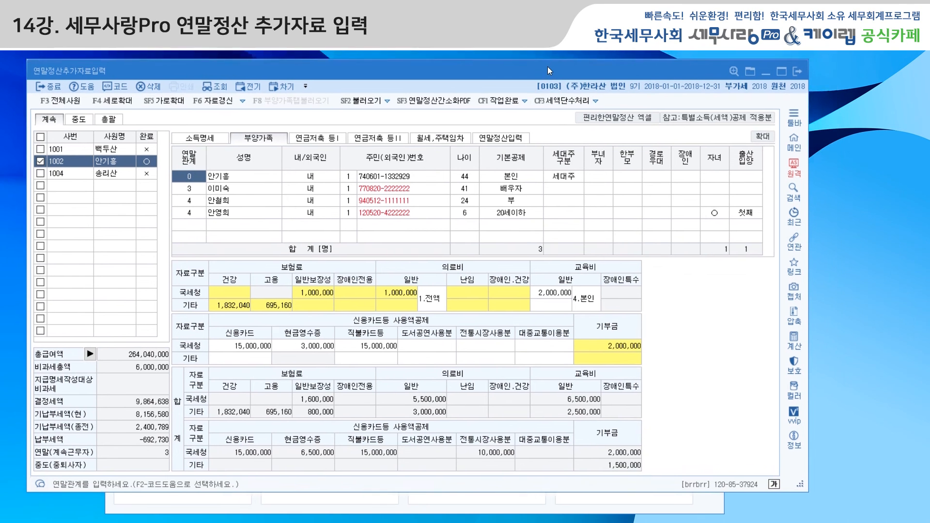
- Return to employee 1002's 연말정산입력 in 연말정산추가자료입력 and view the 특별소득(세액)공제 적용분 comparison
{"action": "left_click_drag", "start_coordinate": [549, 70], "coordinate": [546, 72]}
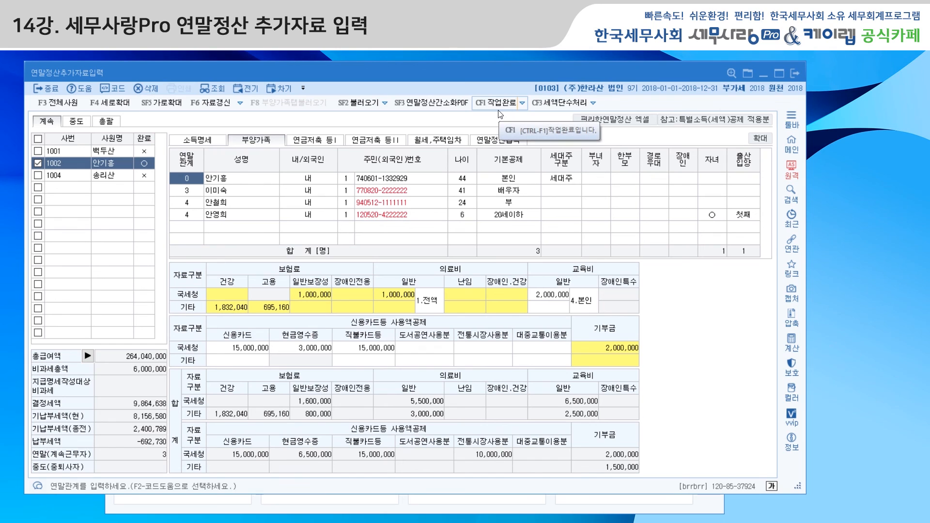
{"action": "left_click", "coordinate": [502, 141]}
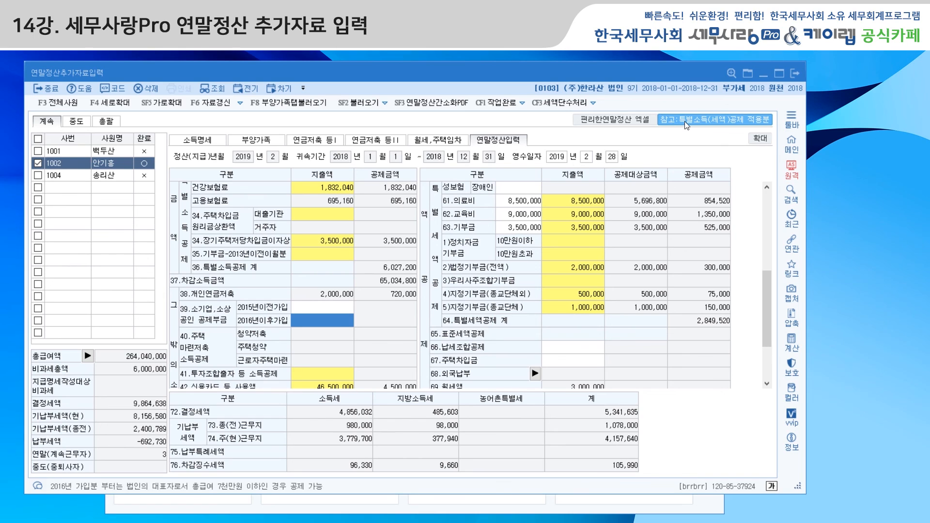
{"action": "left_click", "coordinate": [739, 122]}
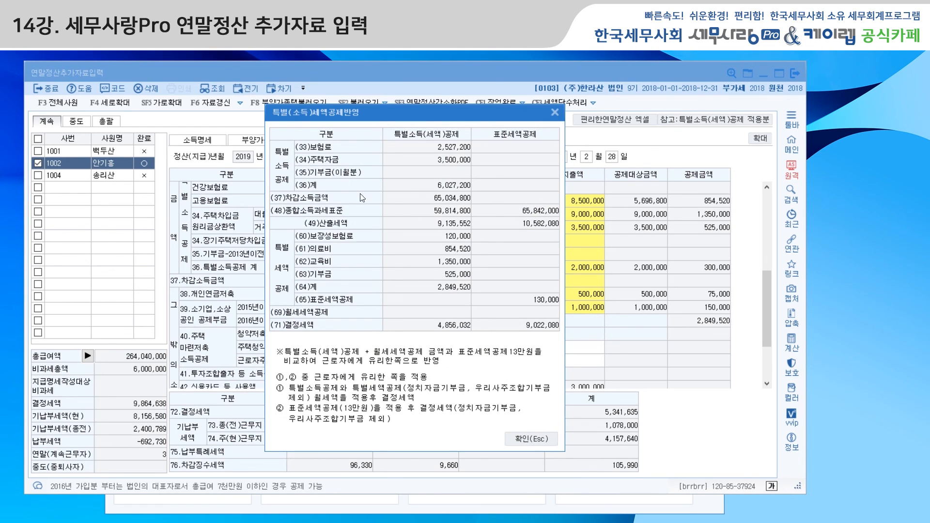